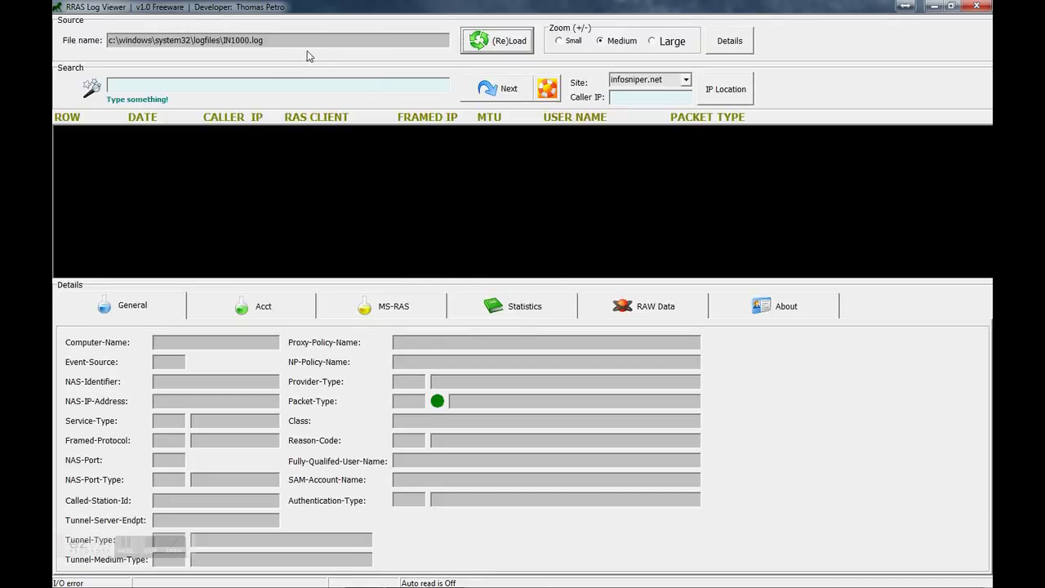
Step: Load the RRAS log file IN1512 from the LogFiles folder and dismiss the unauthorized login notice
click(341, 42)
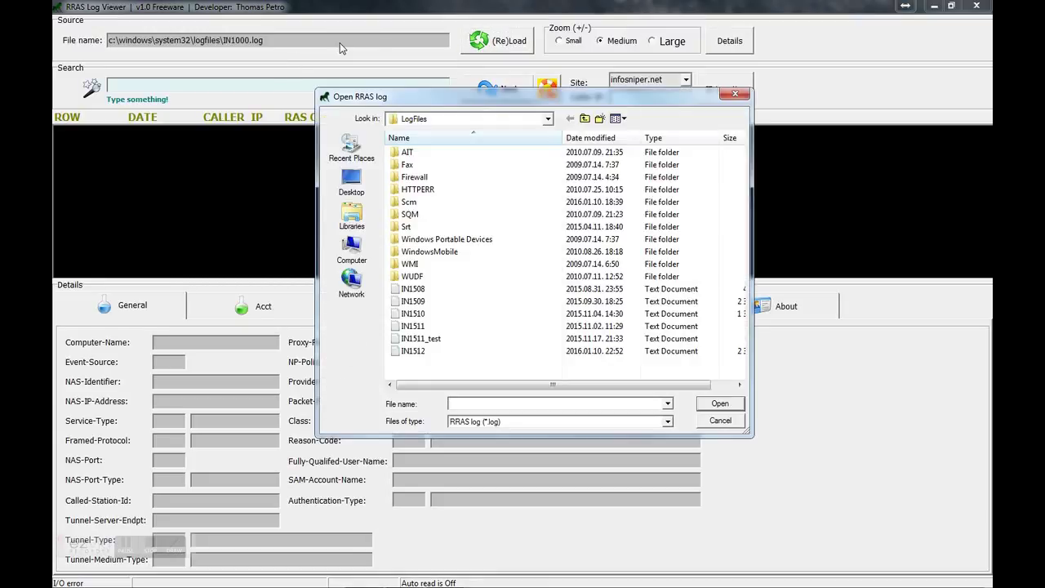
click(606, 421)
click(606, 421)
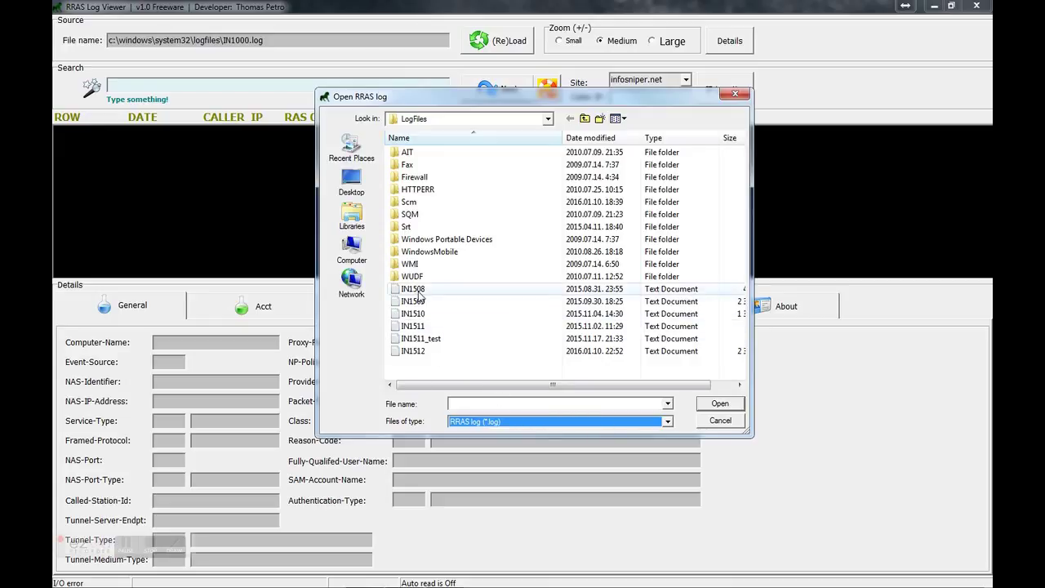
click(416, 351)
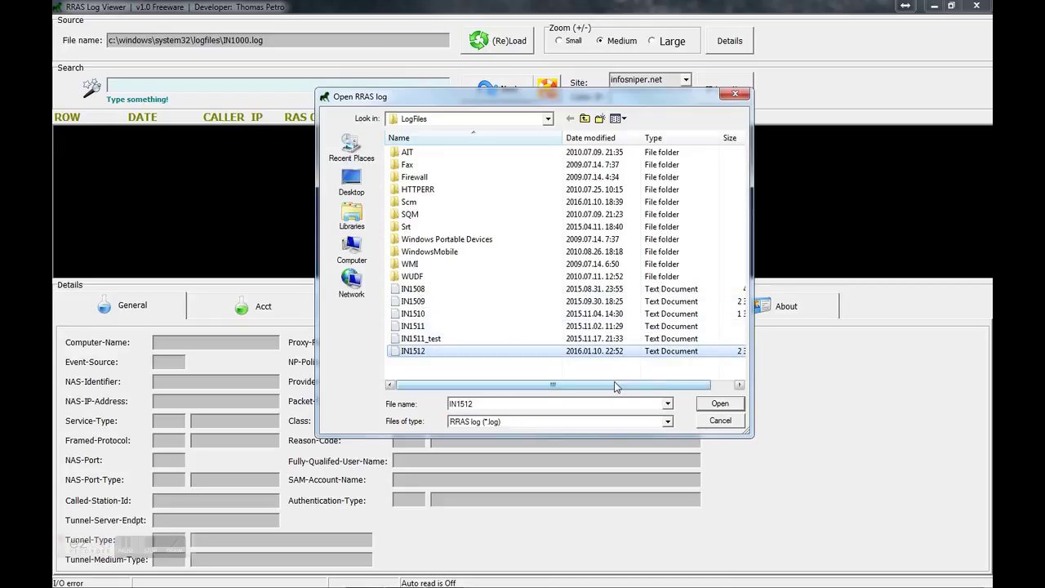
click(720, 404)
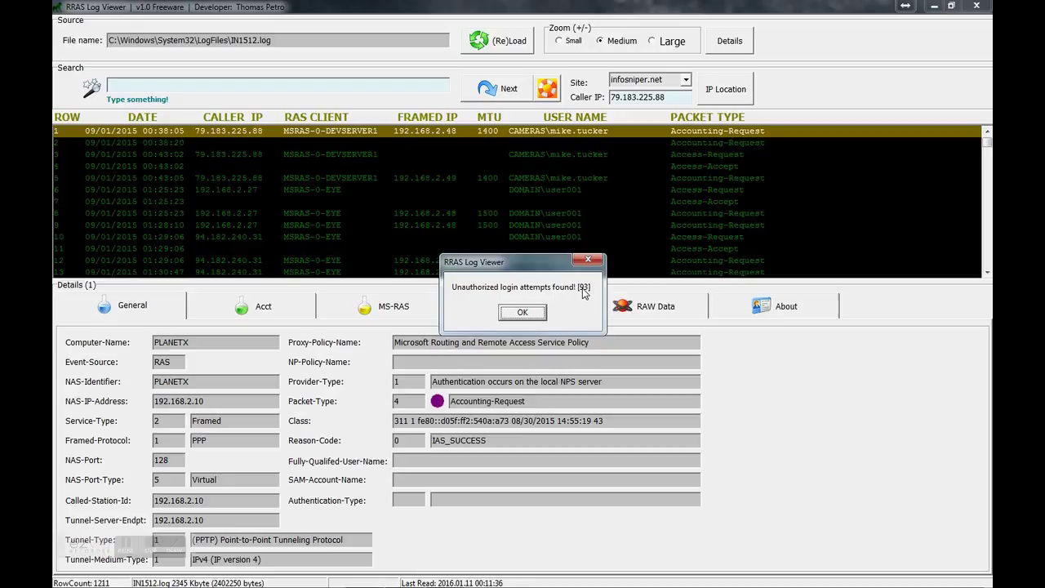
click(523, 311)
Step: Show the log statistics and look through the rejected login attempts, from the CAMERAS\anyuser entry down to the later ones
click(521, 317)
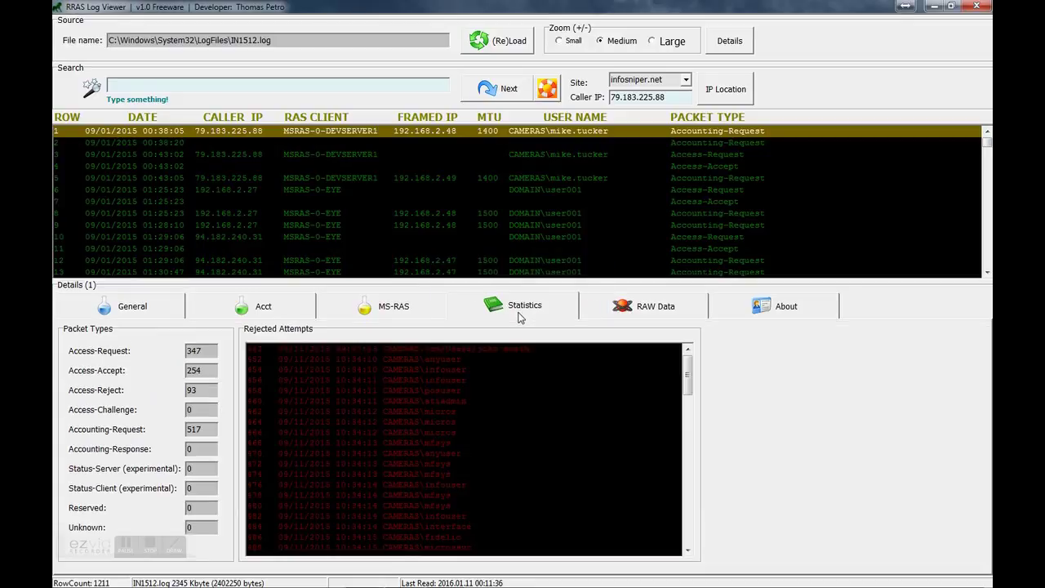
click(463, 363)
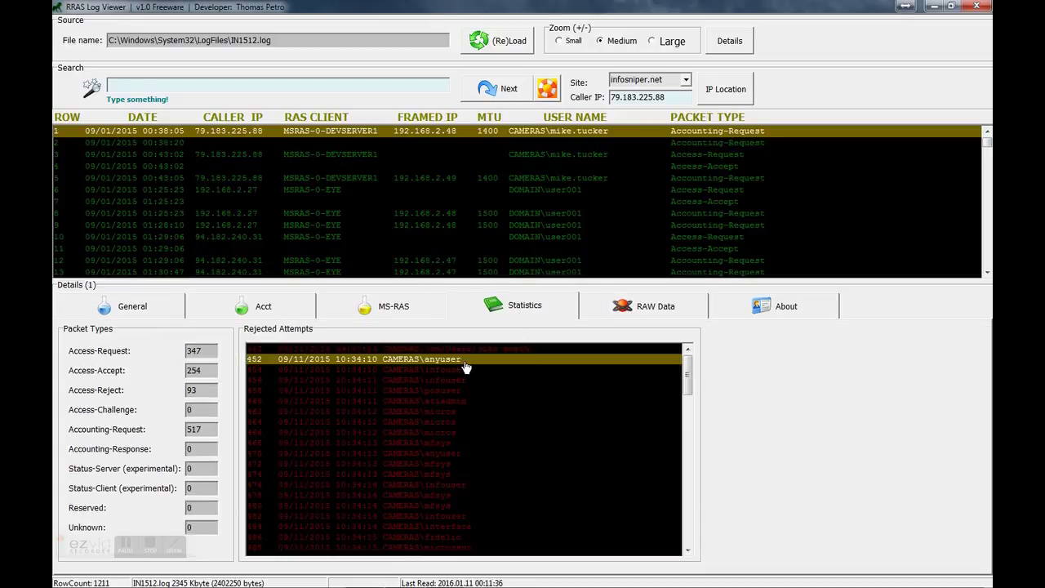
click(463, 370)
click(464, 381)
click(465, 401)
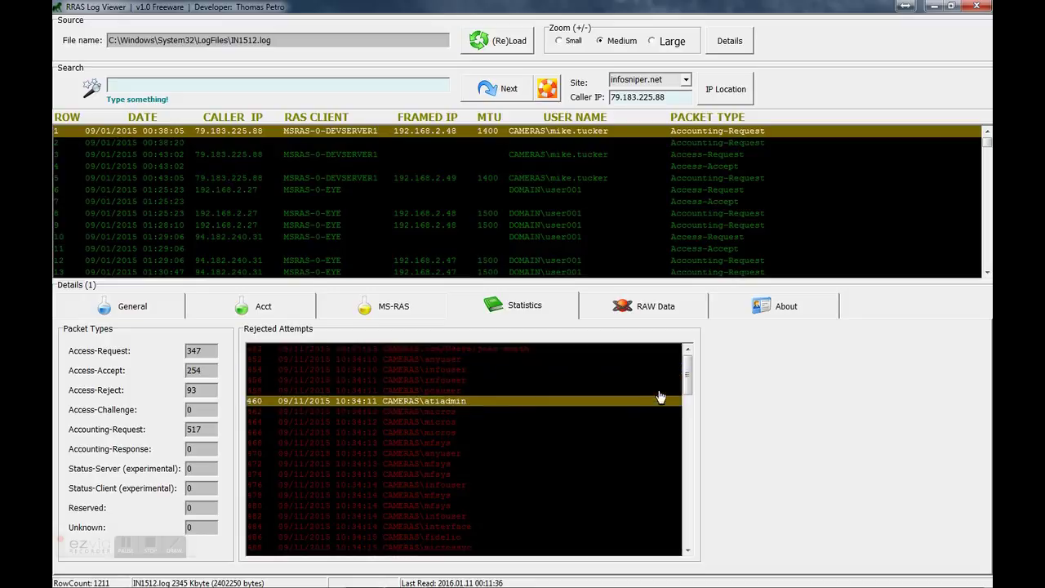
drag(688, 368, 677, 466)
Step: Go from the rejected attempts for microssvc, sdc, postec, NFT and fidelio to their matching log rows, ending at row 558
double_click(472, 485)
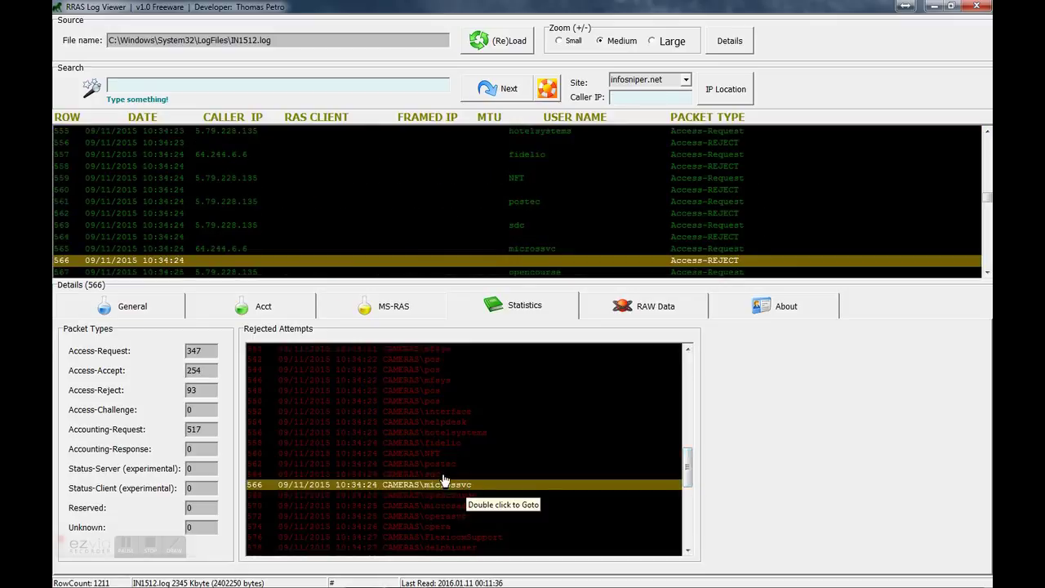
double_click(444, 474)
double_click(451, 464)
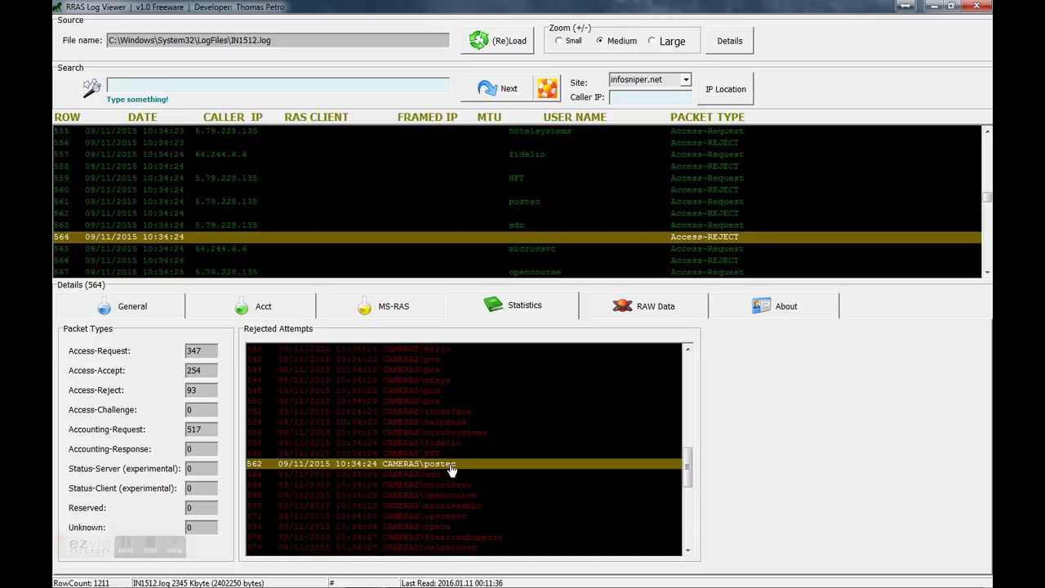
double_click(454, 455)
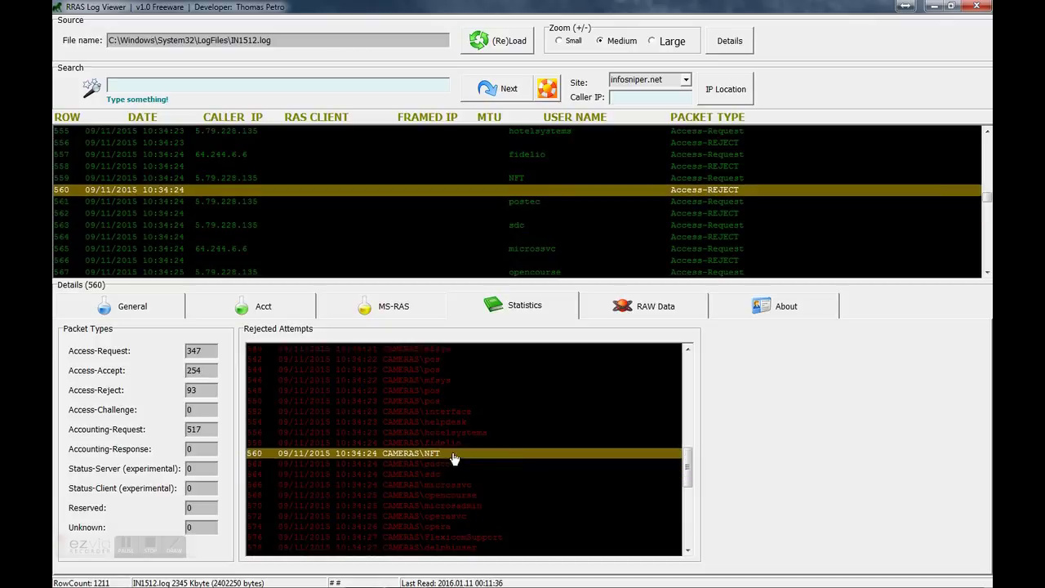
double_click(453, 444)
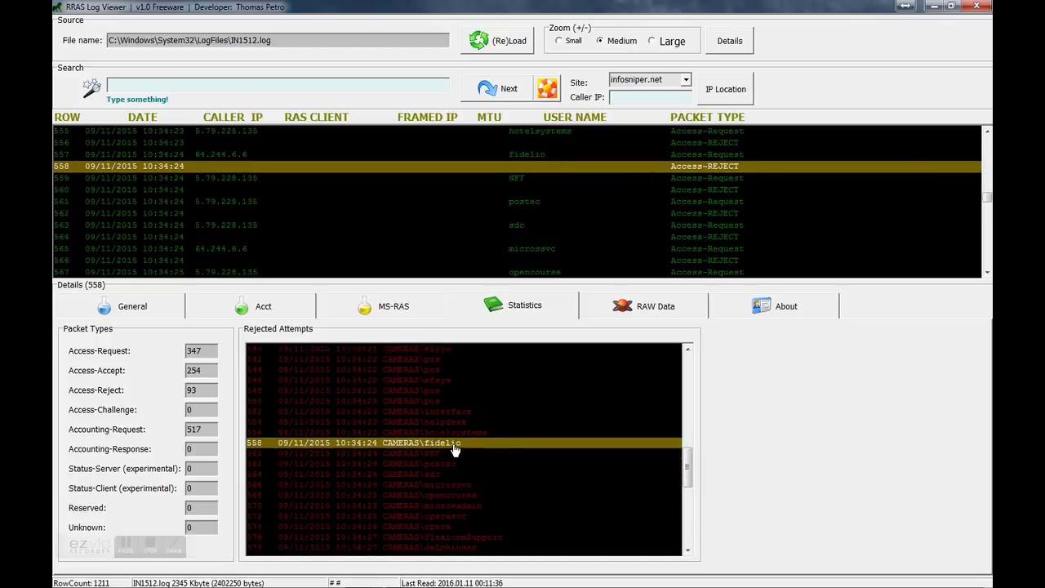
Step: In the general details of row 557, read the descriptions of Service-Type, NAS-Port-Type and Tunnel-Type
click(152, 308)
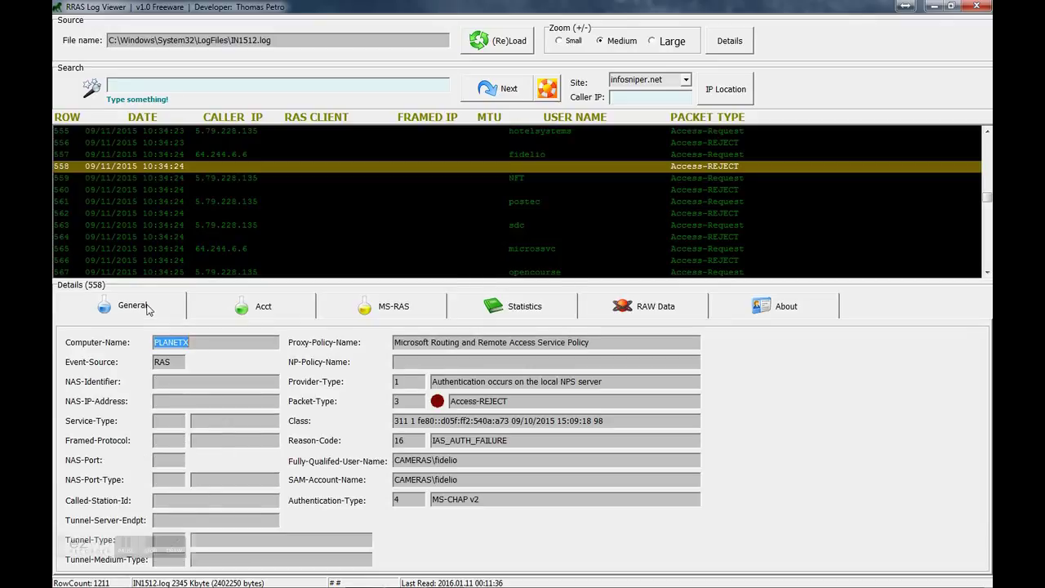
click(536, 155)
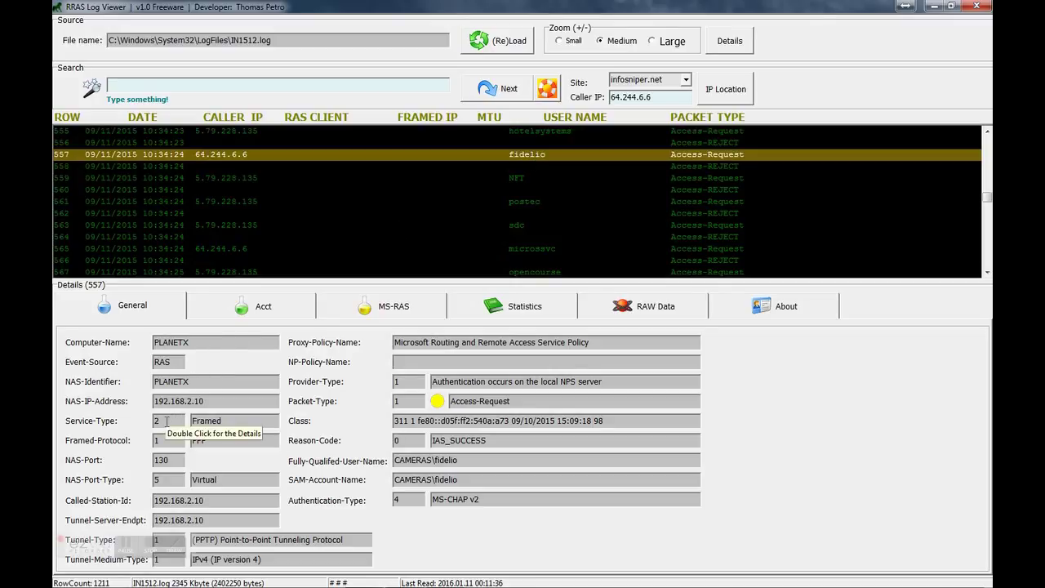
double_click(166, 421)
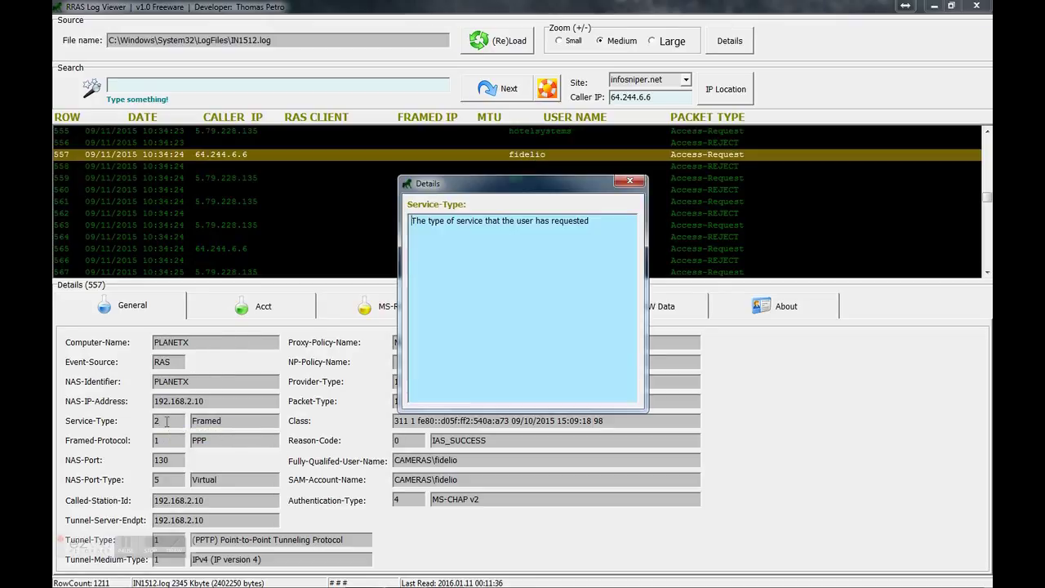
click(631, 183)
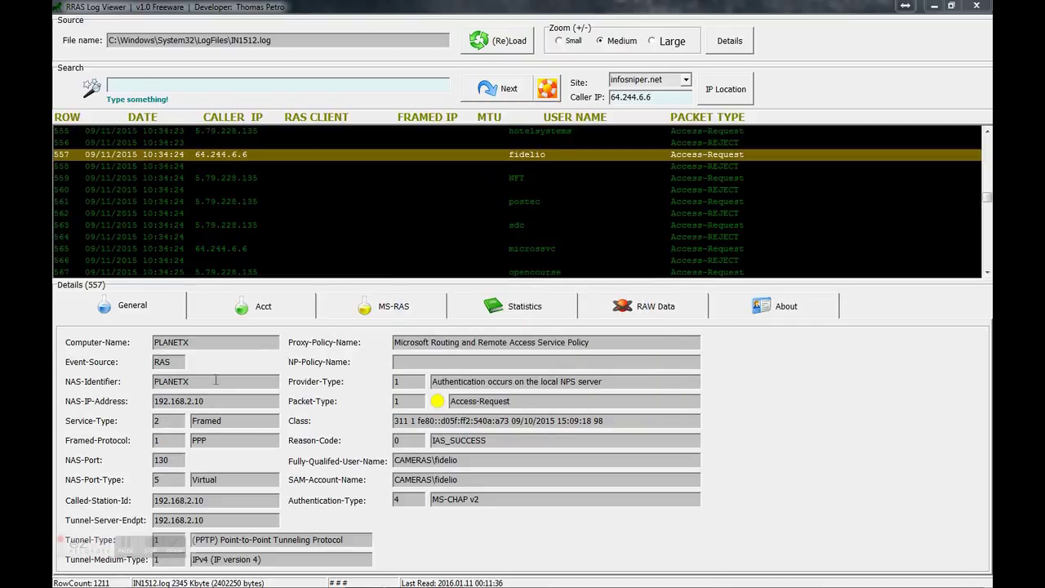
double_click(166, 480)
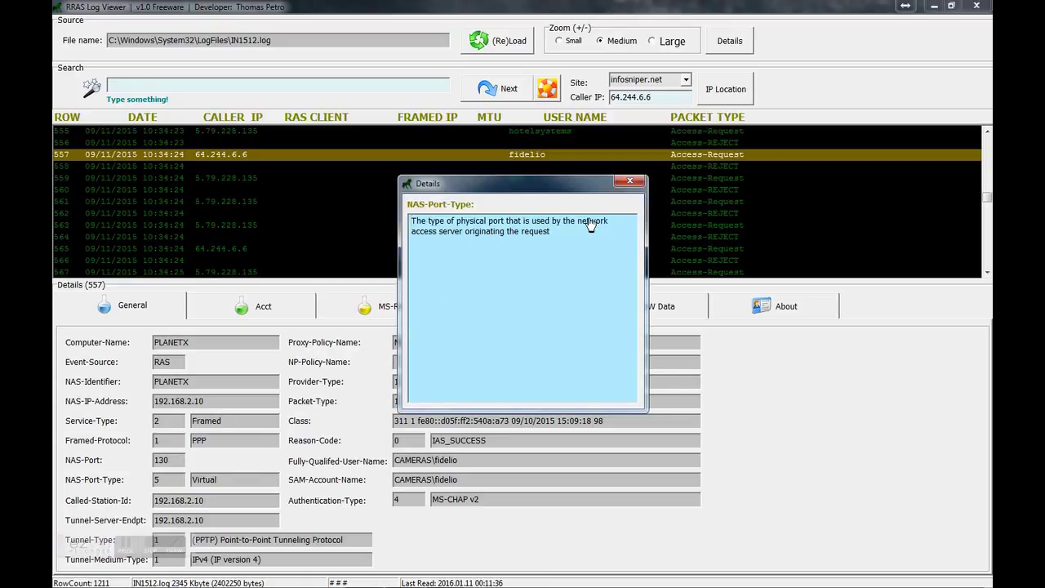
click(631, 183)
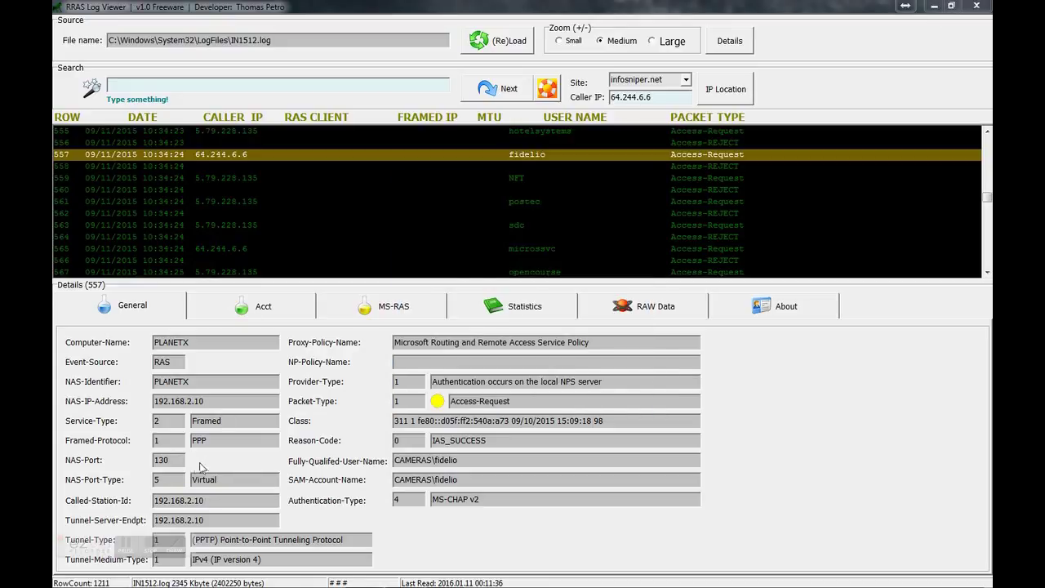
double_click(249, 540)
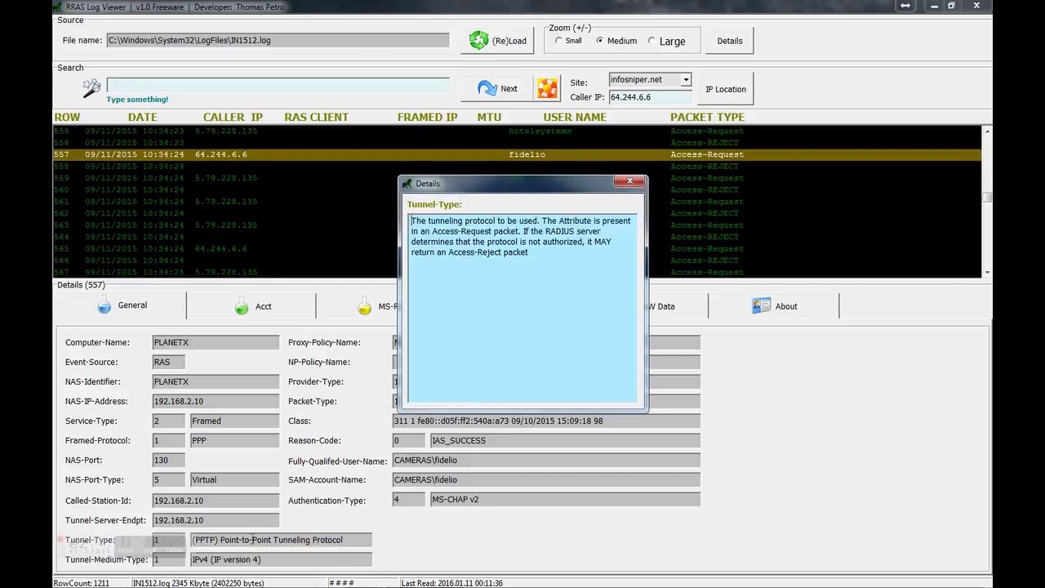
click(630, 180)
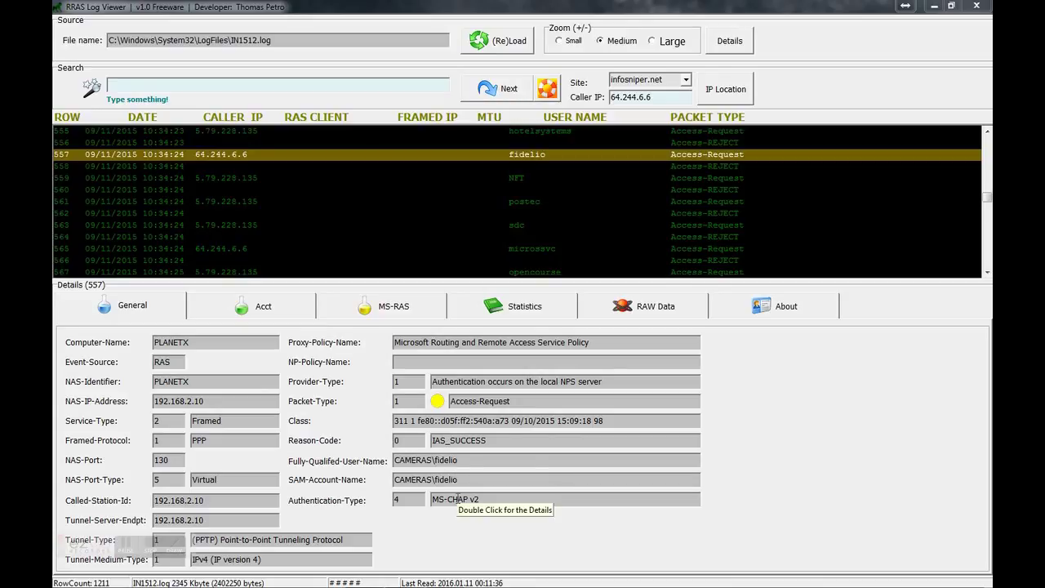
Step: Select the Access-REJECT entry in row 558 and read the description of its Reason-Code
click(660, 170)
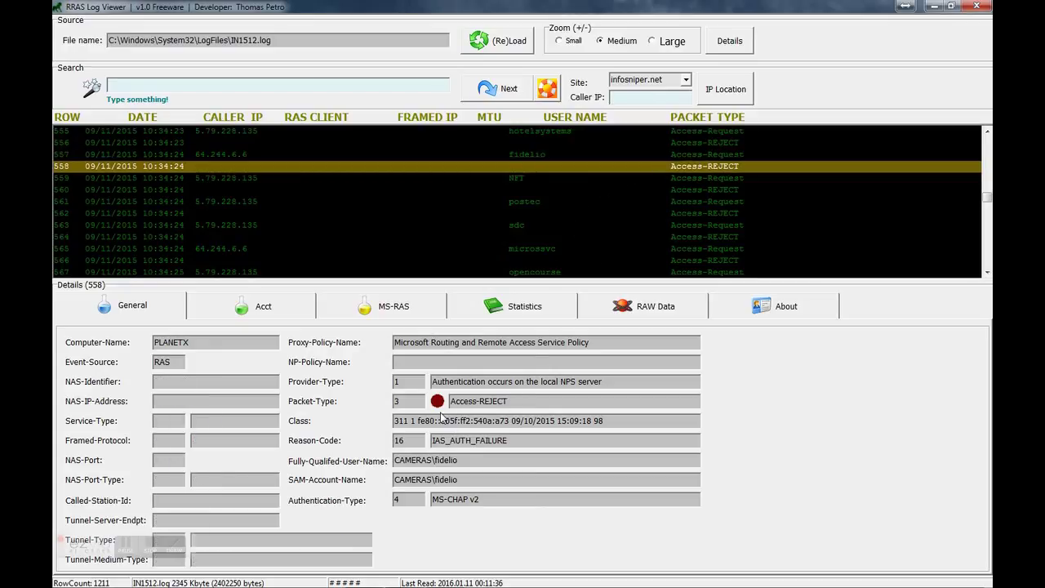
double_click(464, 441)
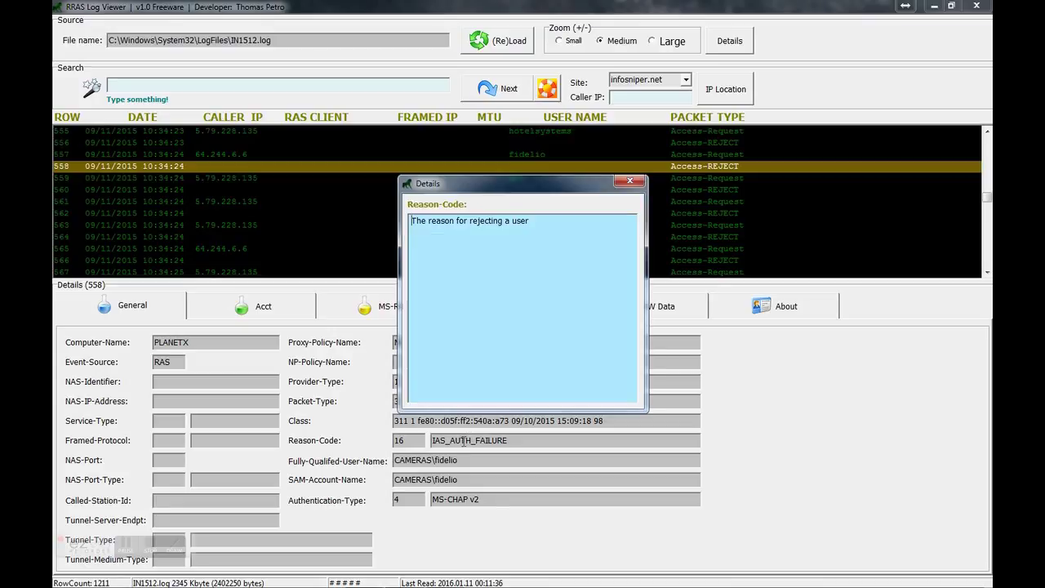
click(629, 182)
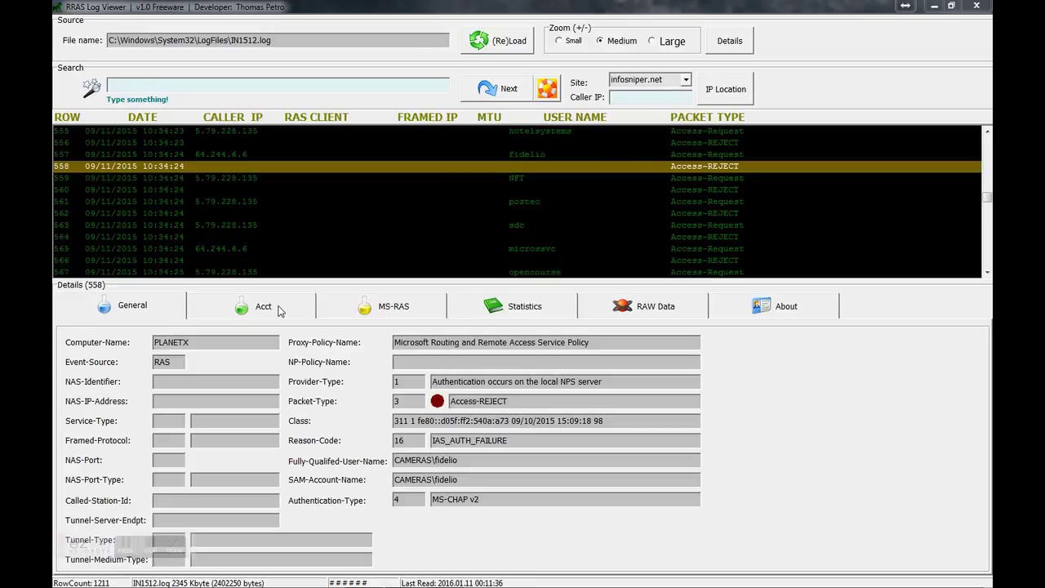
Step: Display the raw event data and step through the log entries in rows 559 to 564, returning to row 563
click(650, 312)
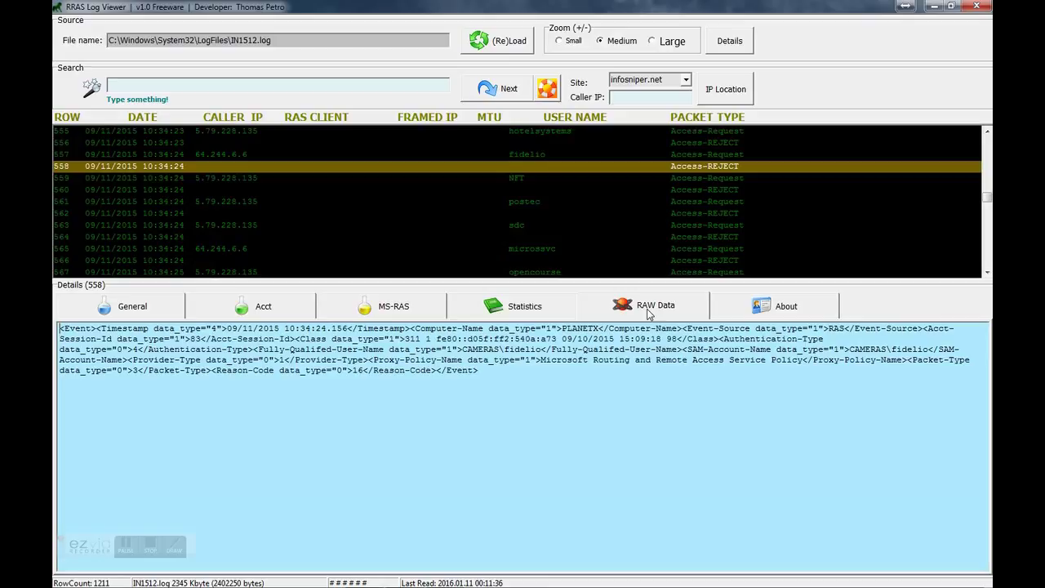
click(524, 178)
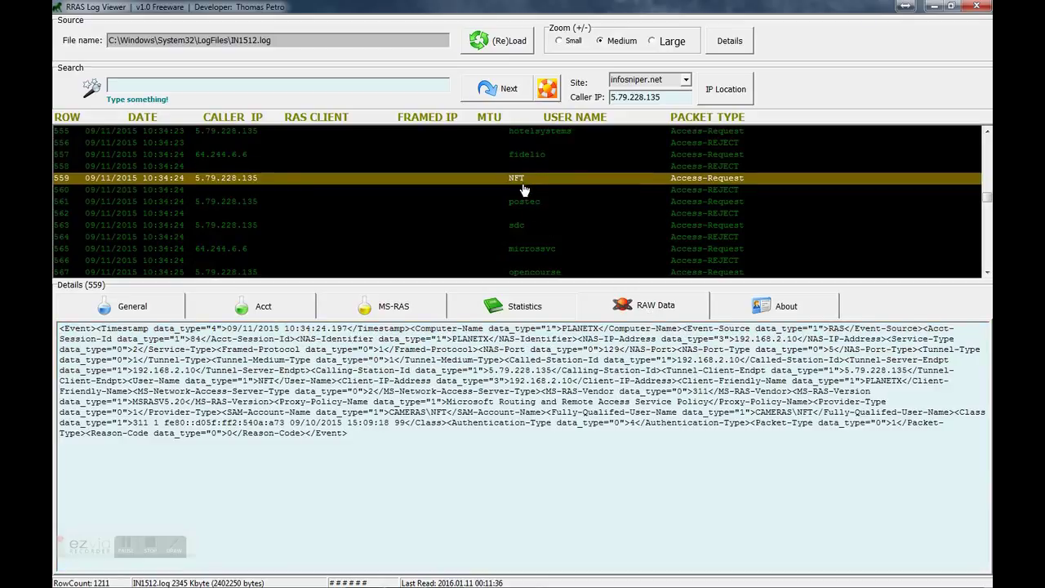
click(523, 192)
click(523, 202)
click(519, 216)
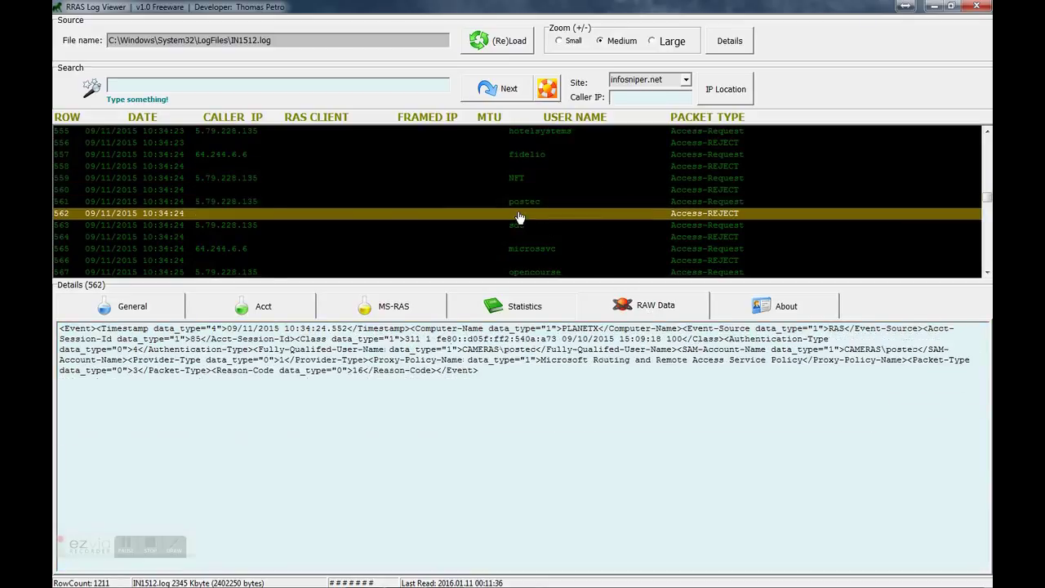
click(516, 233)
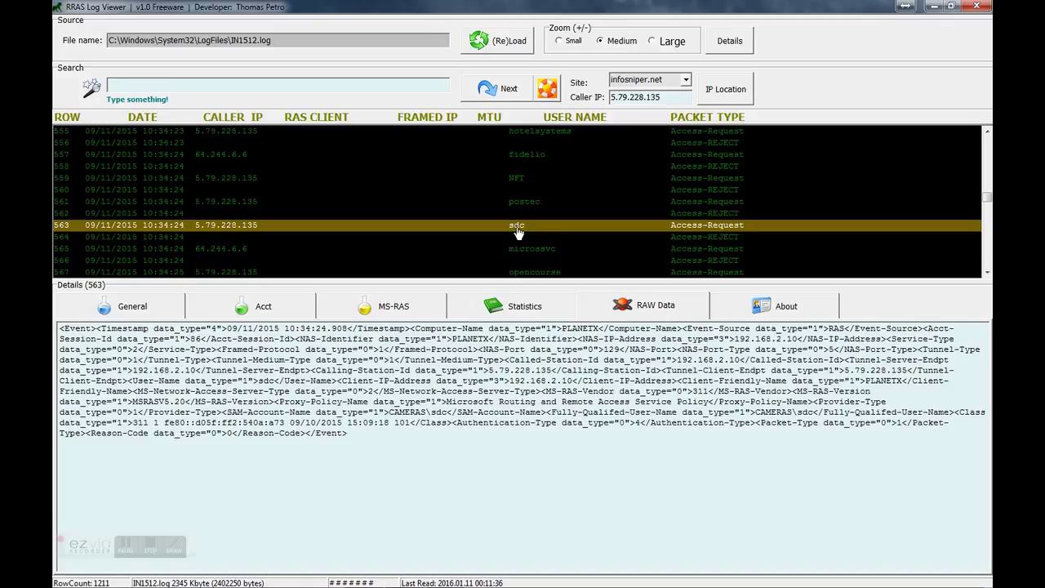
click(513, 237)
click(514, 226)
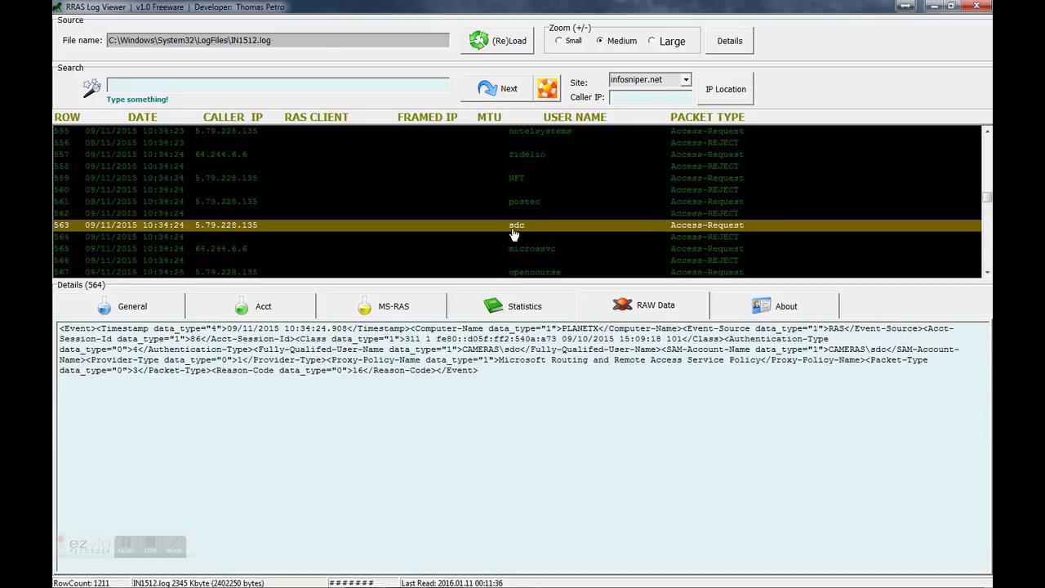
Step: Look up the geographic location of row 563's caller IP on infosniper.net and examine it on the map
click(686, 79)
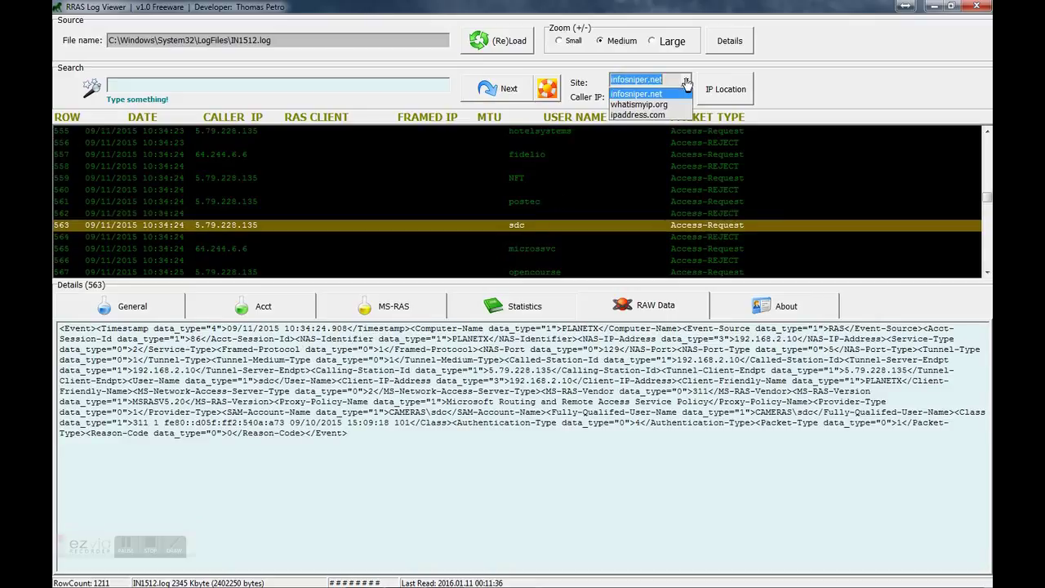
click(686, 82)
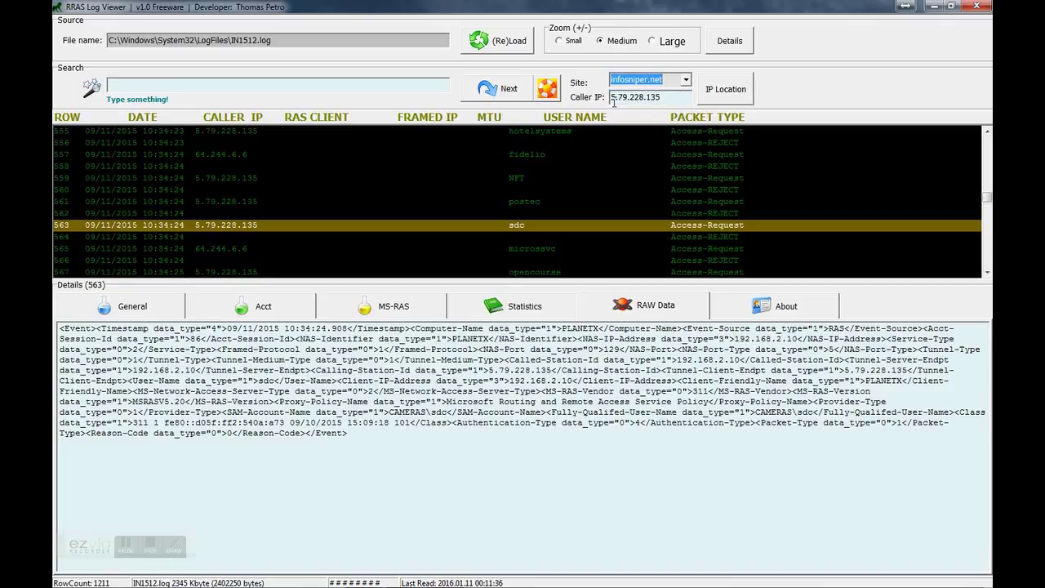
click(726, 93)
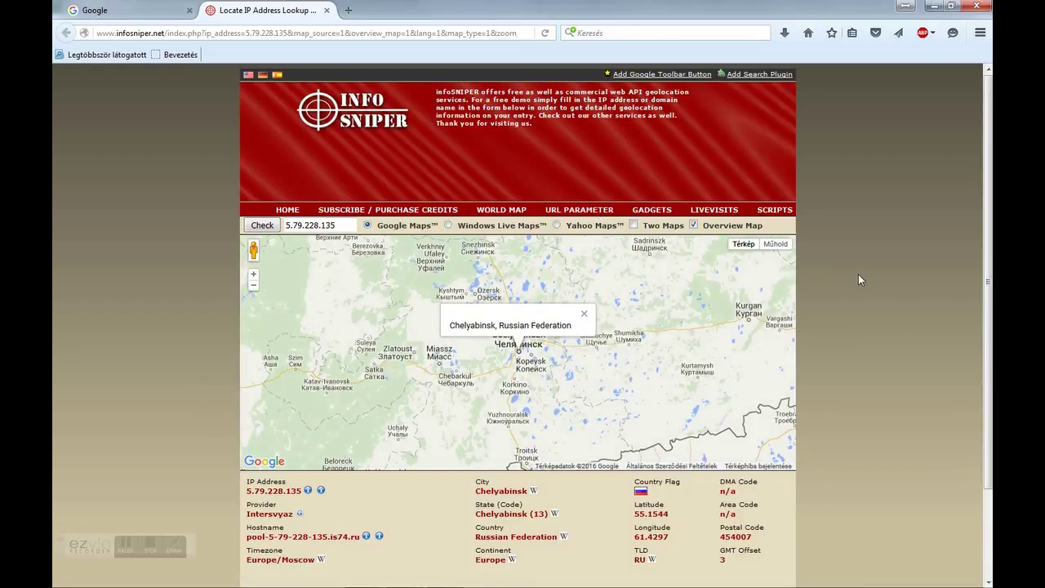
drag(587, 367, 589, 352)
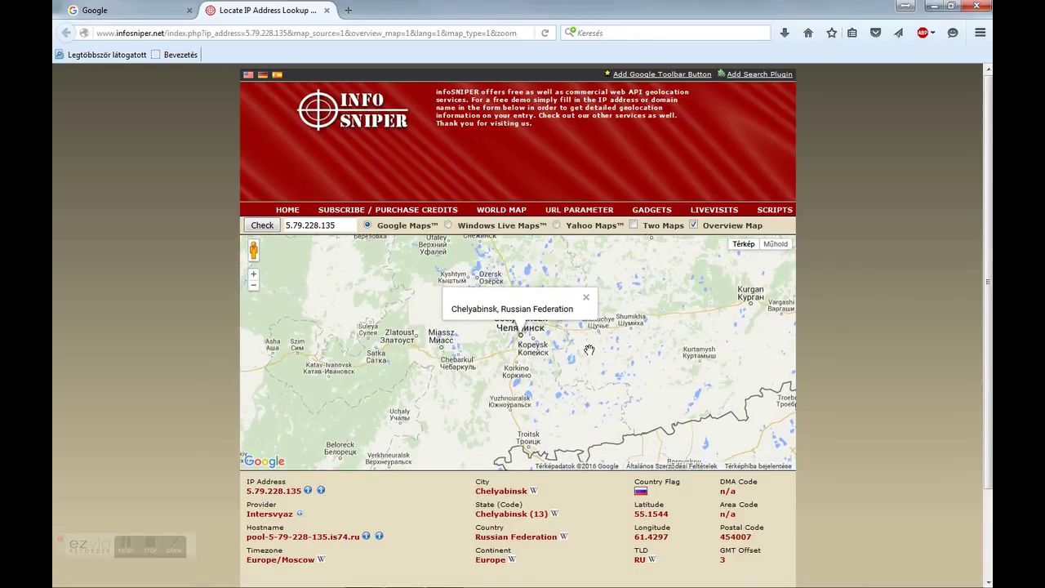
scroll(589, 349, up, 1)
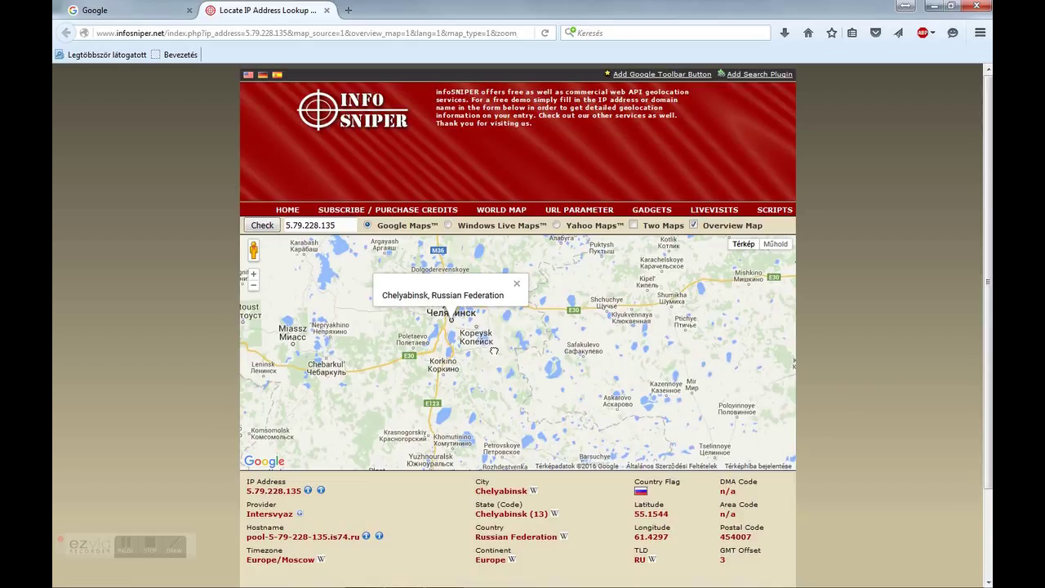
drag(477, 350, 510, 361)
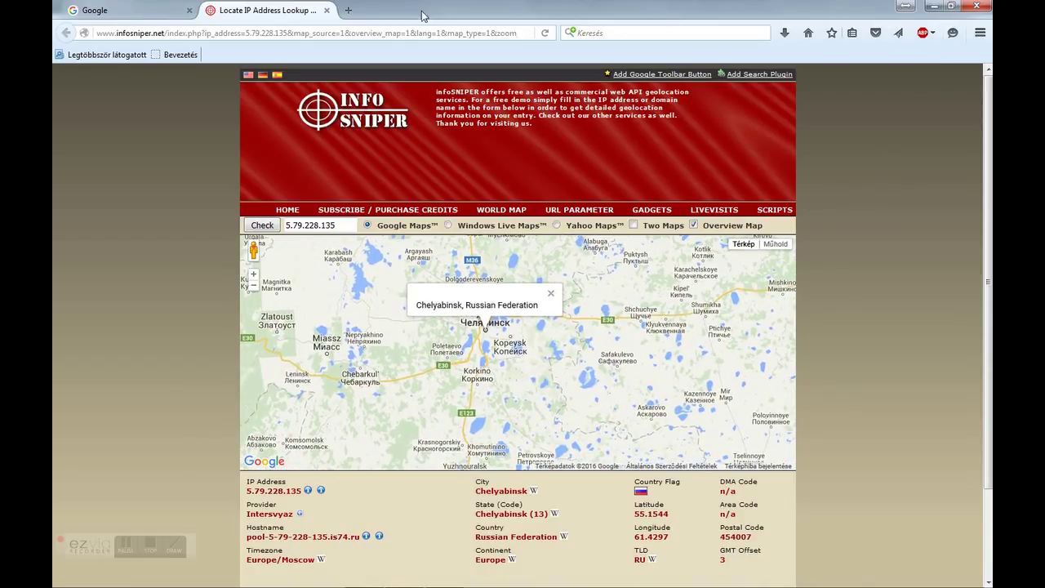
Step: Close the location lookup page and the browser, and select the Access-REJECT entry in row 564
click(327, 10)
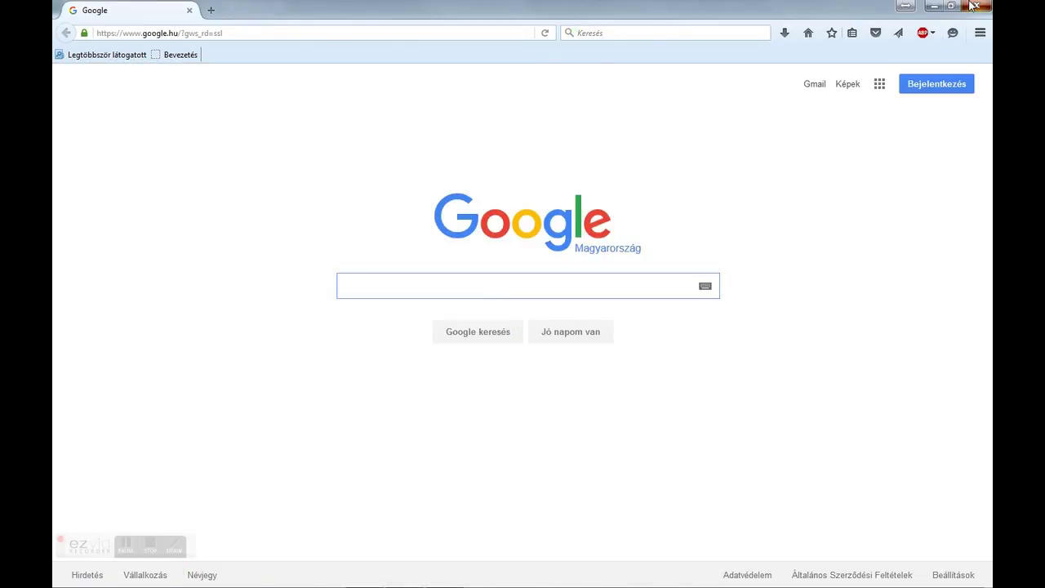
click(976, 6)
click(707, 239)
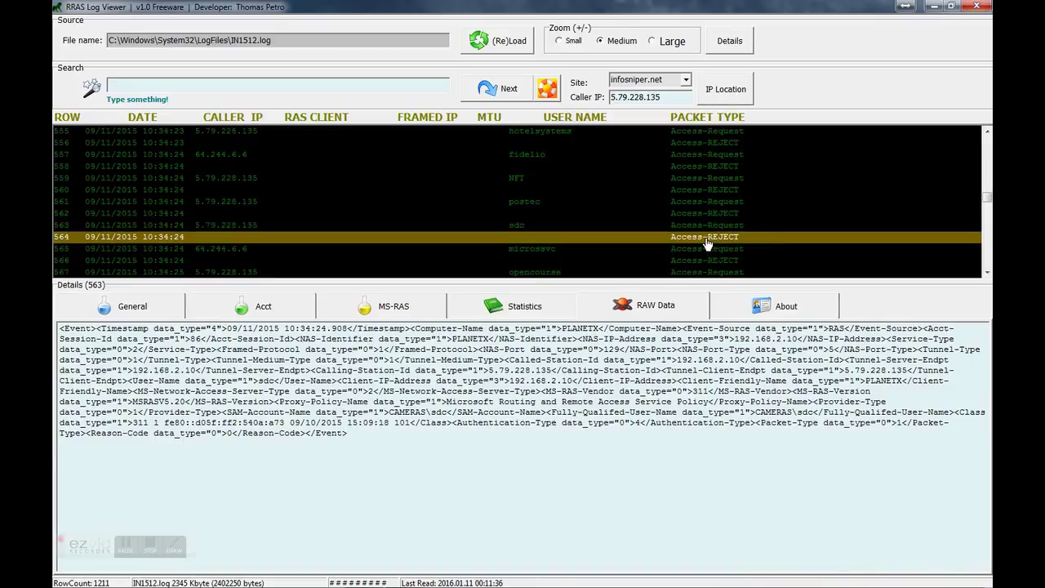
Step: Look up the location of row 565's caller IP on ipaddress.com, view its map, and close the browser
click(701, 250)
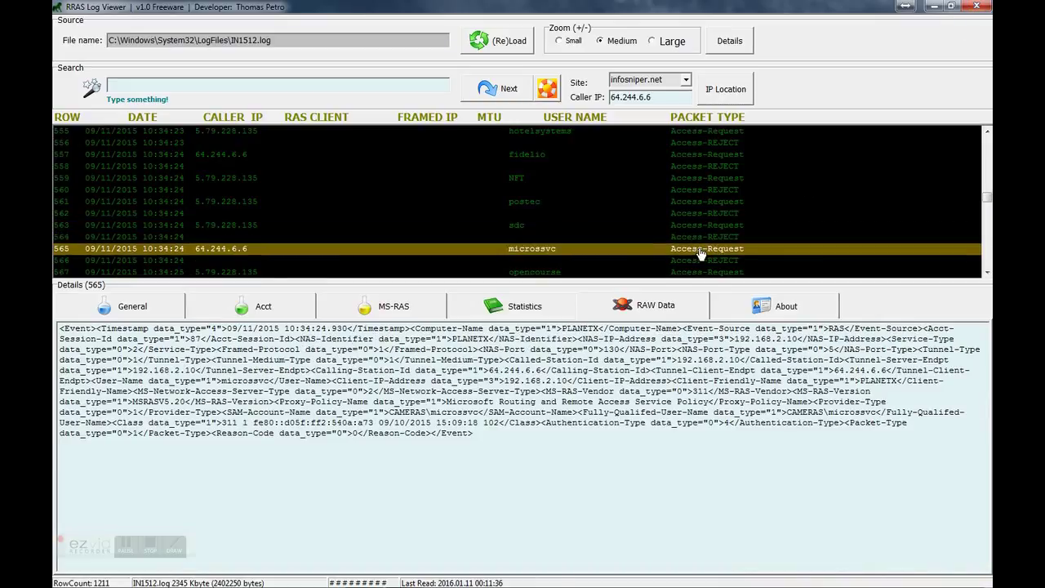
click(686, 80)
click(653, 114)
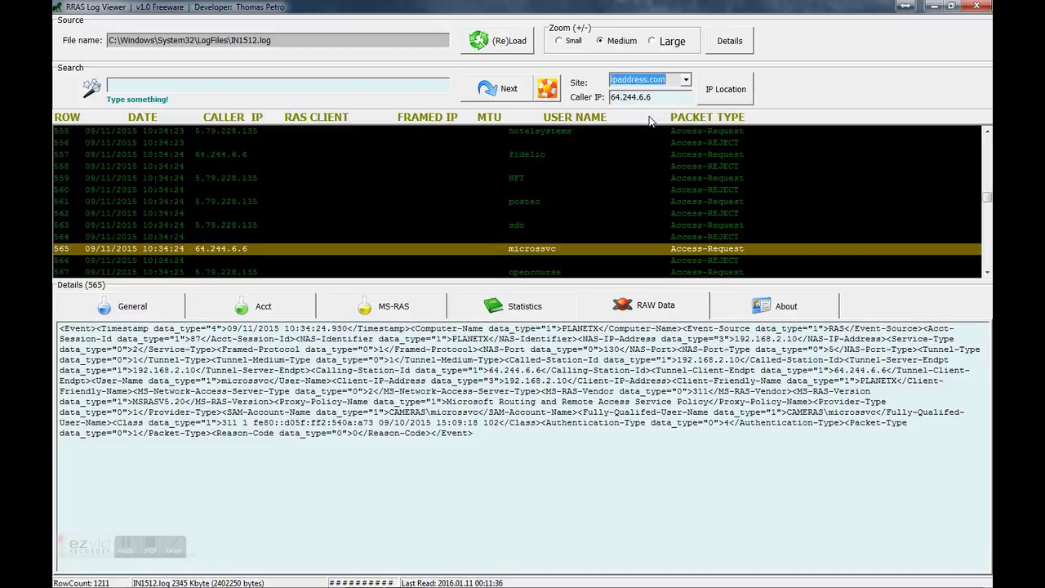
click(734, 95)
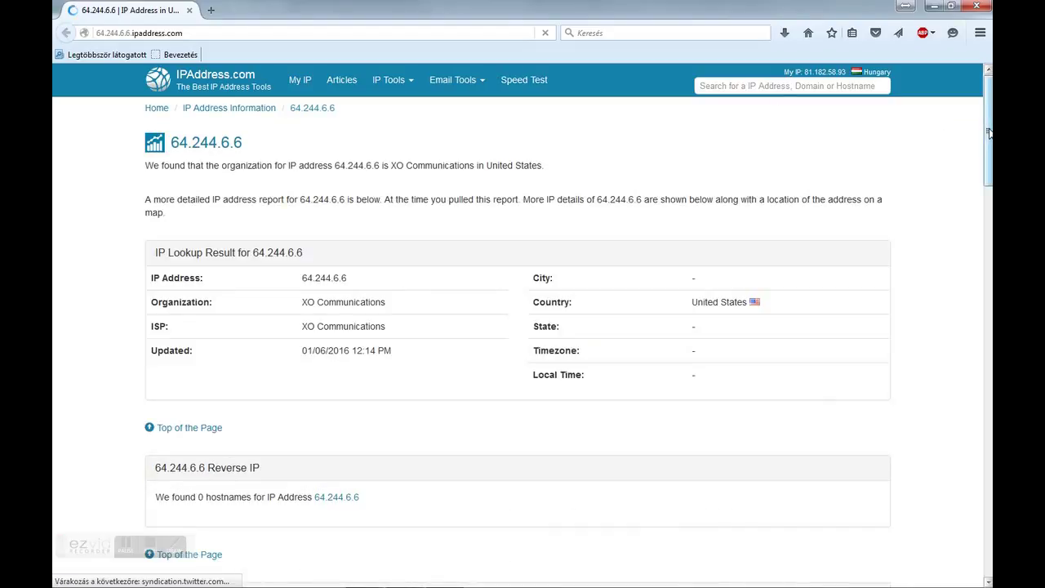
drag(988, 132, 976, 238)
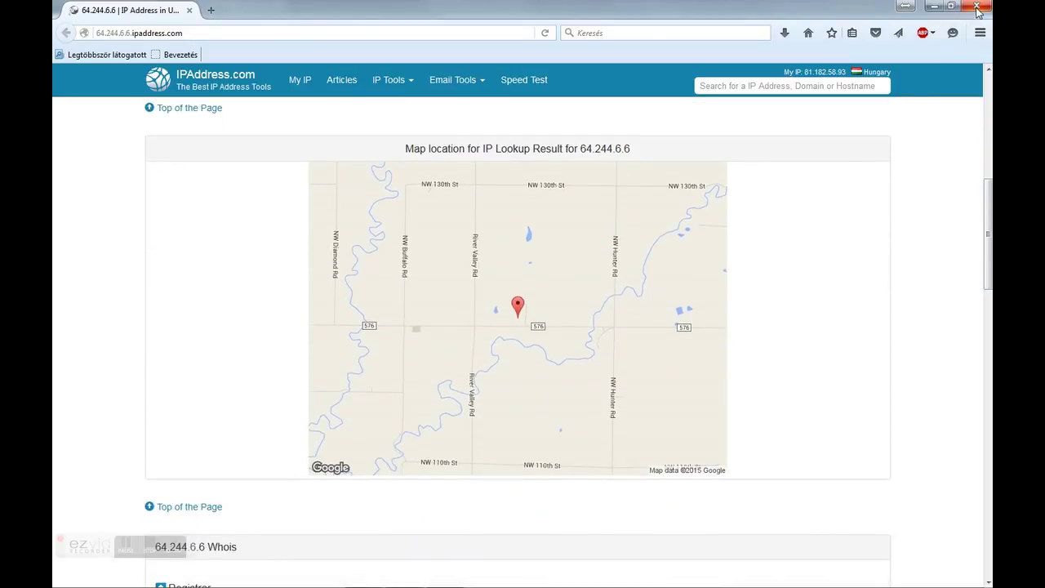
click(979, 9)
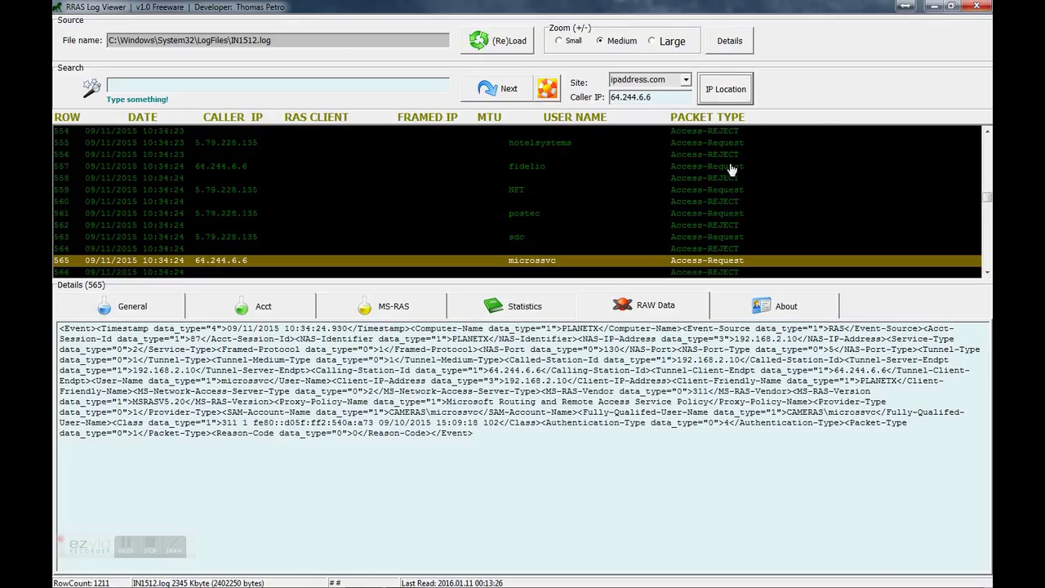
Step: Search the log for REJECT and step through the following matches to row 462
click(184, 86)
text(RE)
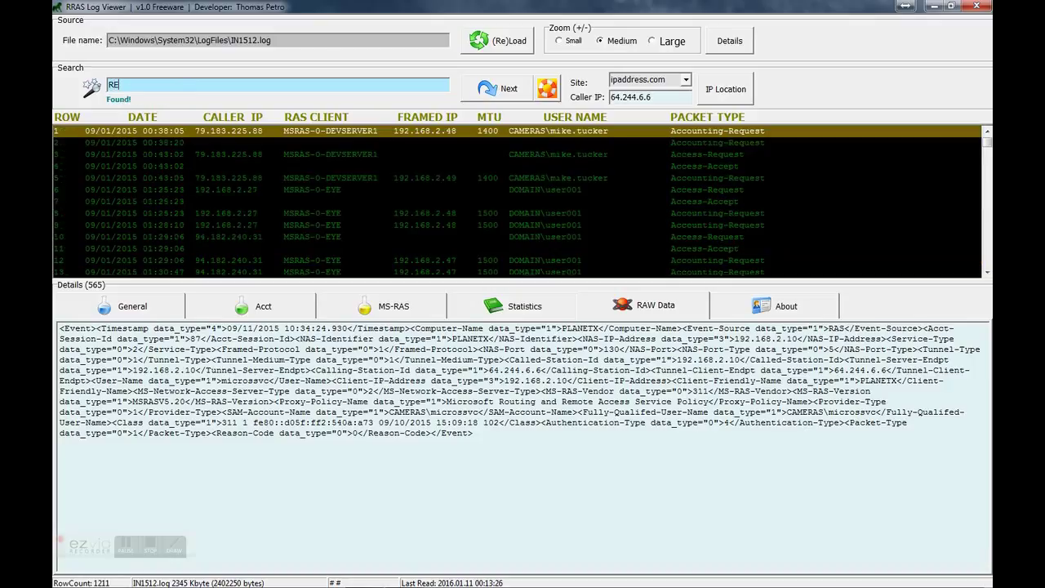
text(JECT)
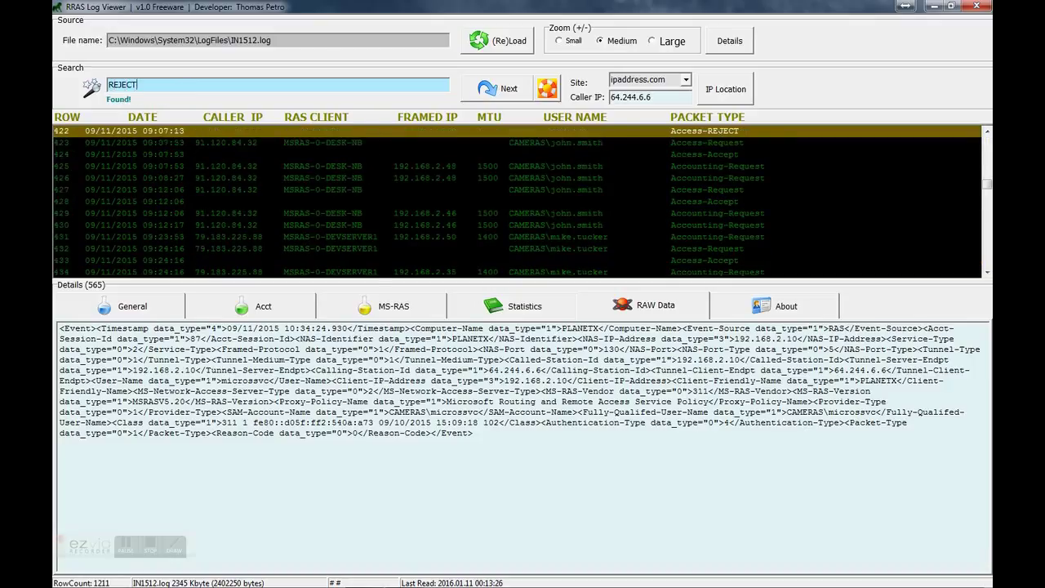
click(499, 93)
click(499, 92)
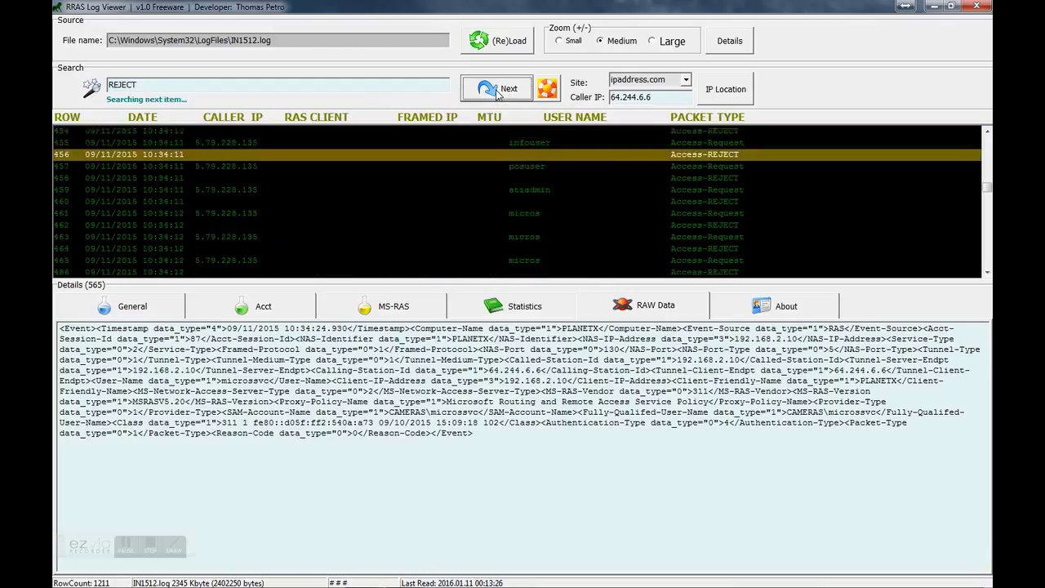
click(498, 92)
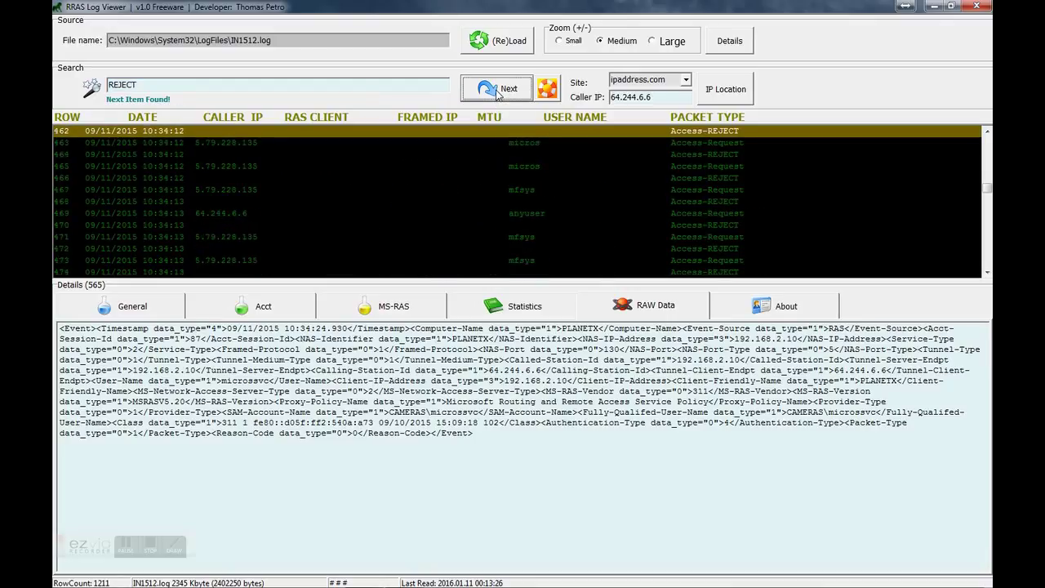
Step: Hide the details pane and step through the further REJECT matches to row 482
click(738, 50)
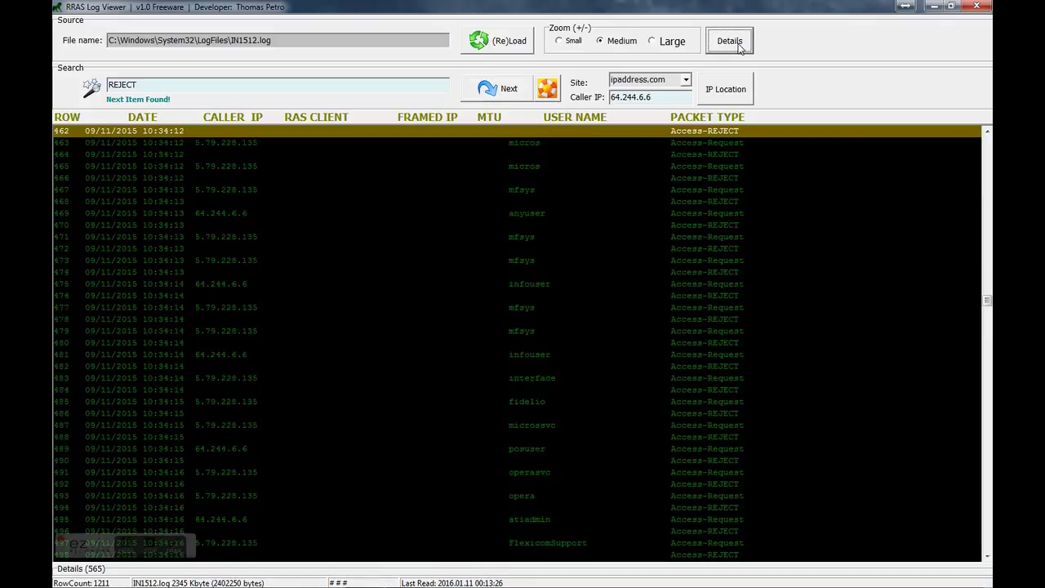
click(505, 92)
click(504, 92)
click(505, 91)
click(504, 91)
click(505, 91)
click(505, 91)
click(505, 92)
click(505, 91)
click(504, 92)
click(505, 91)
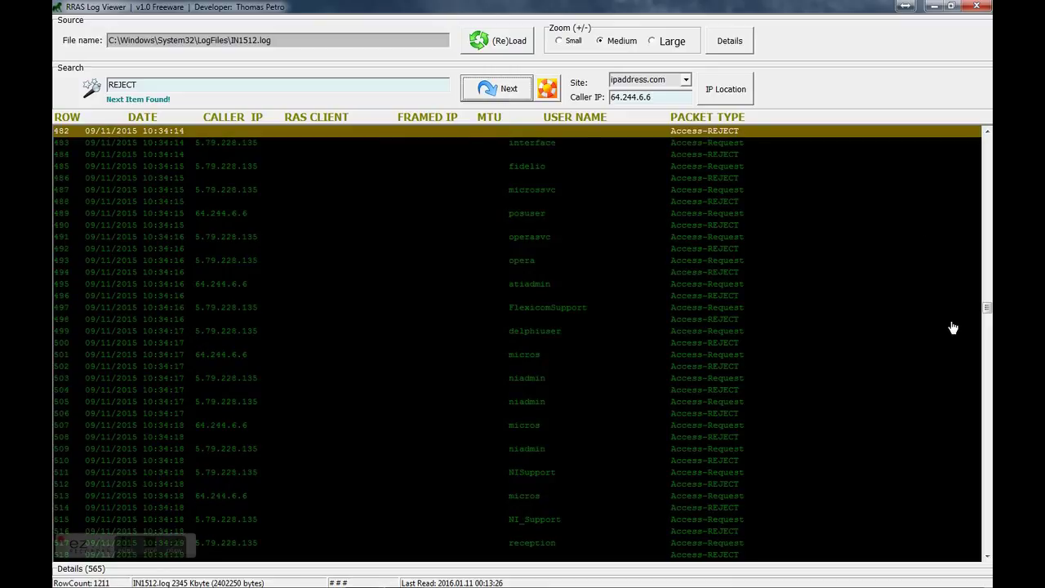
Step: Select the Accounting-Request entry in row 629 and show the details pane again
drag(986, 311, 980, 356)
scroll(980, 356, down, 3)
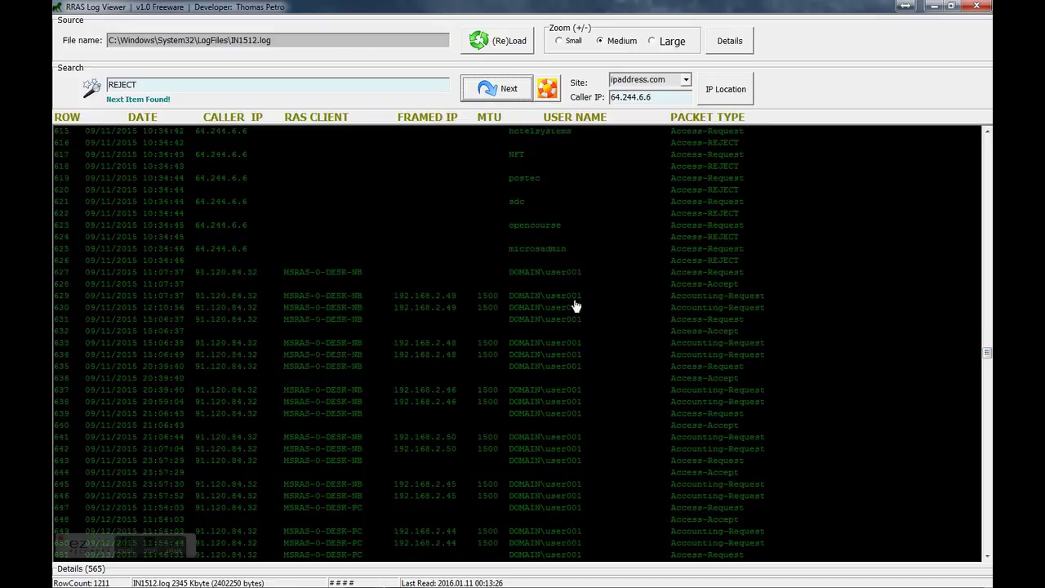
click(425, 299)
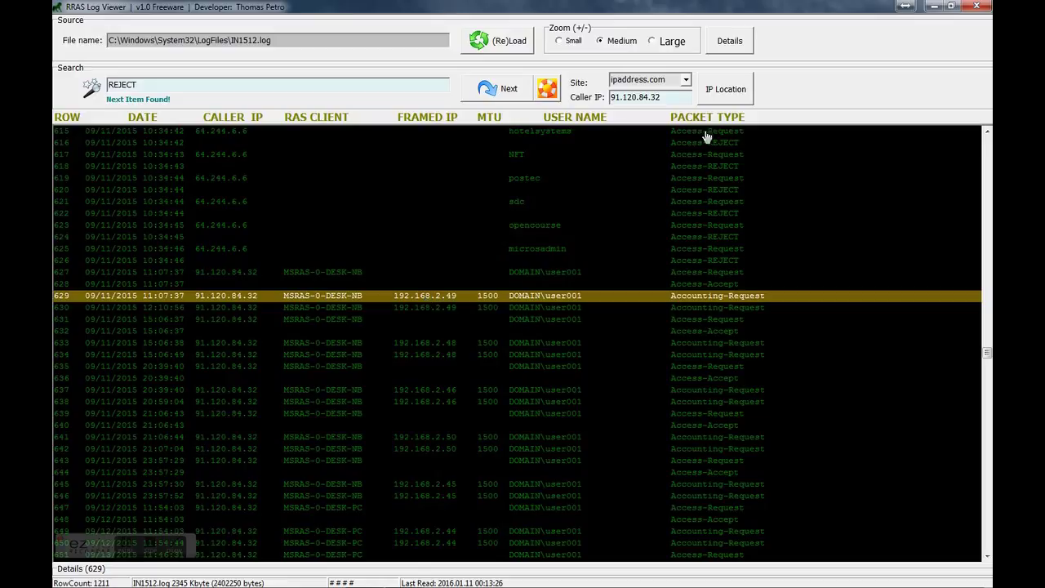
click(725, 47)
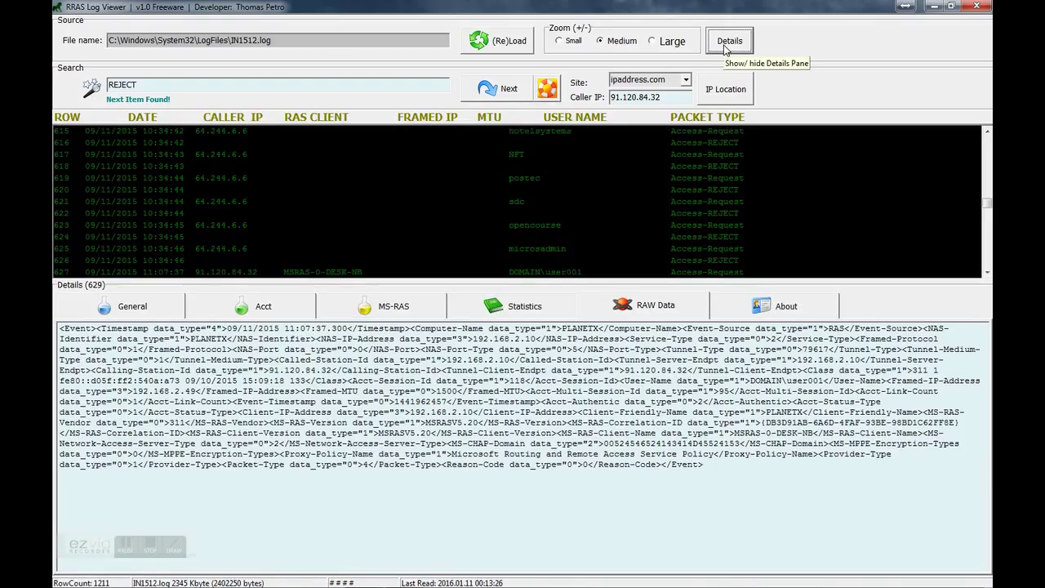
Step: Display the general attributes of row 629 and compare them with those of rows 630 and 631
drag(988, 204, 989, 208)
scroll(988, 209, down, 4)
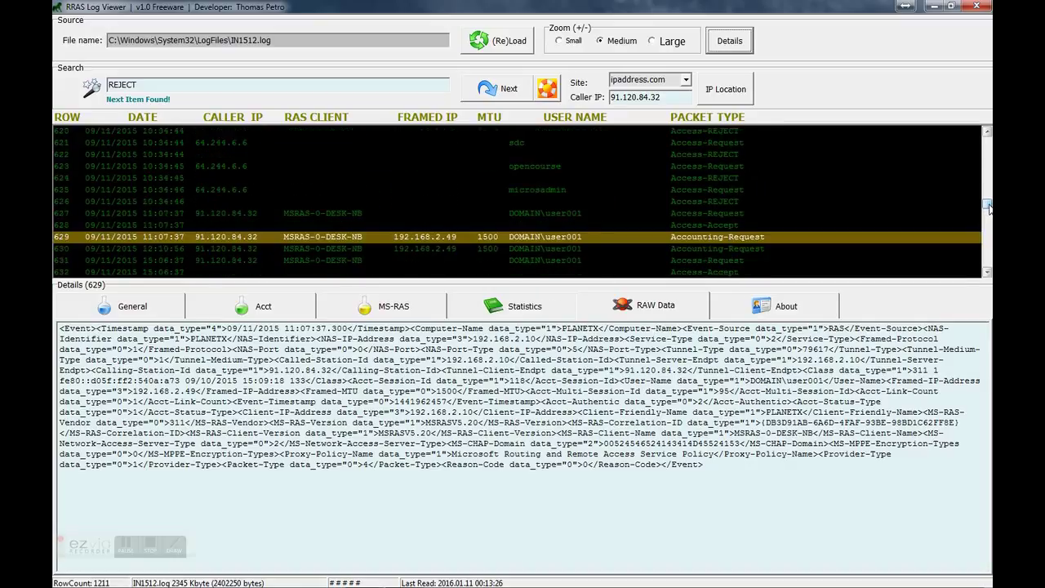
click(988, 273)
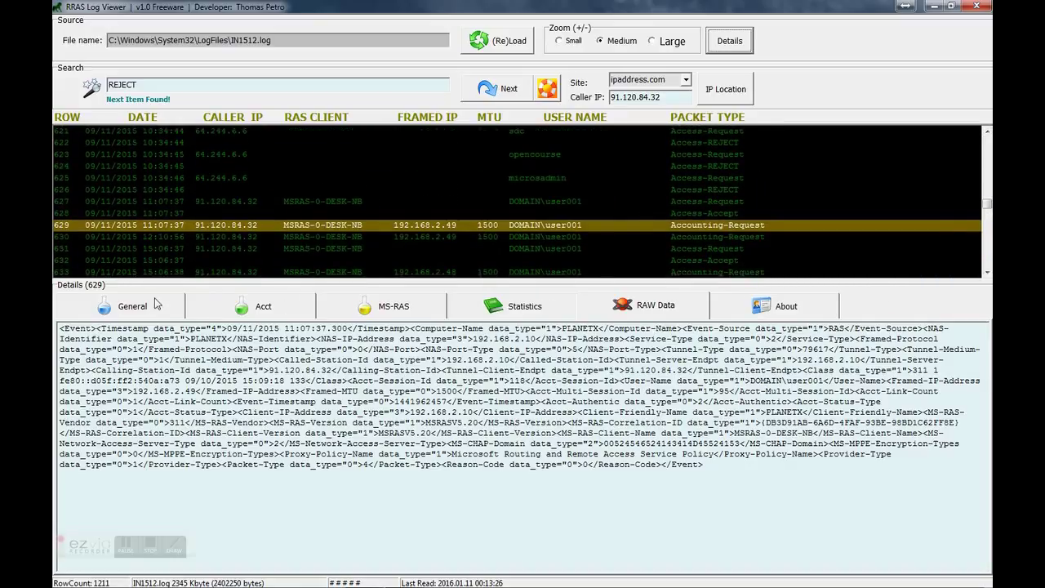
click(131, 307)
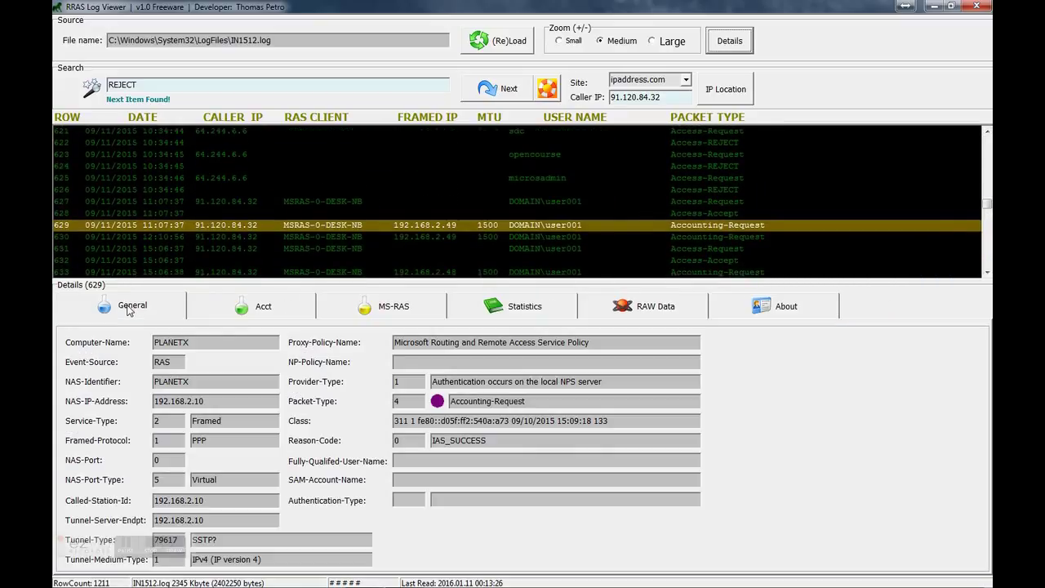
click(429, 237)
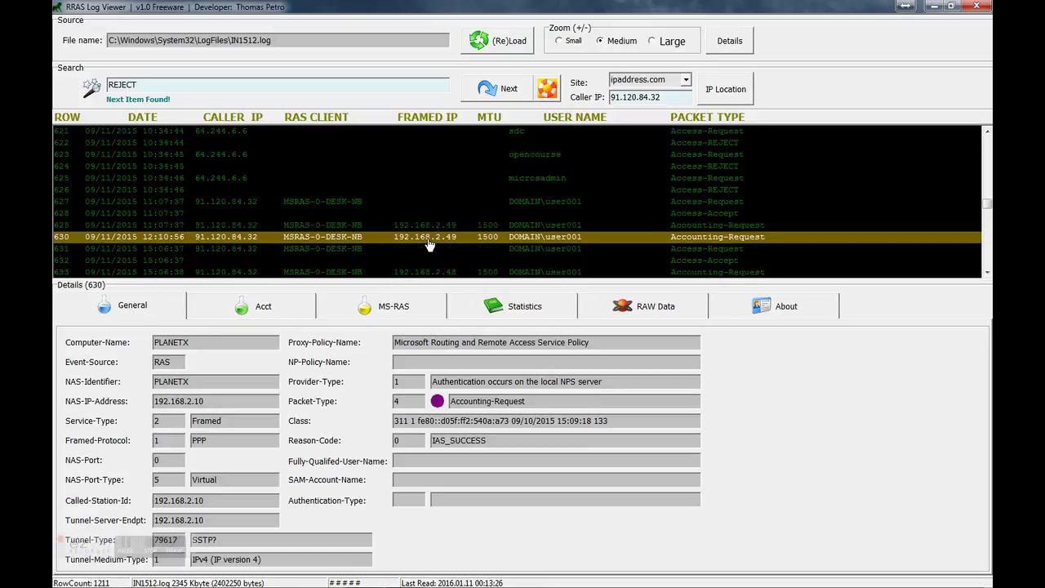
click(417, 251)
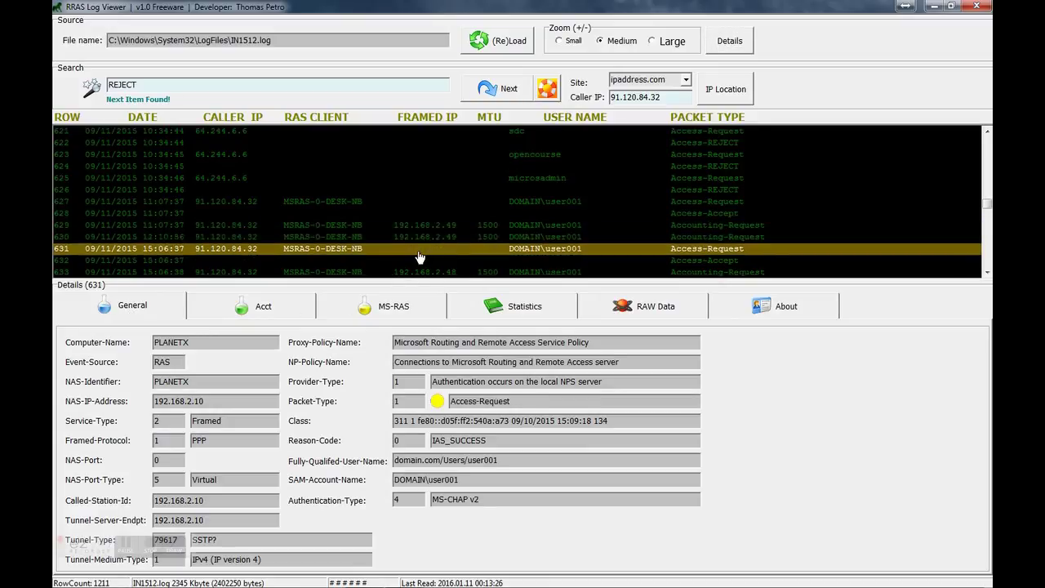
Step: Display the accounting attributes for rows 631 to 634 and read the description of Acct-Session-Time
click(274, 309)
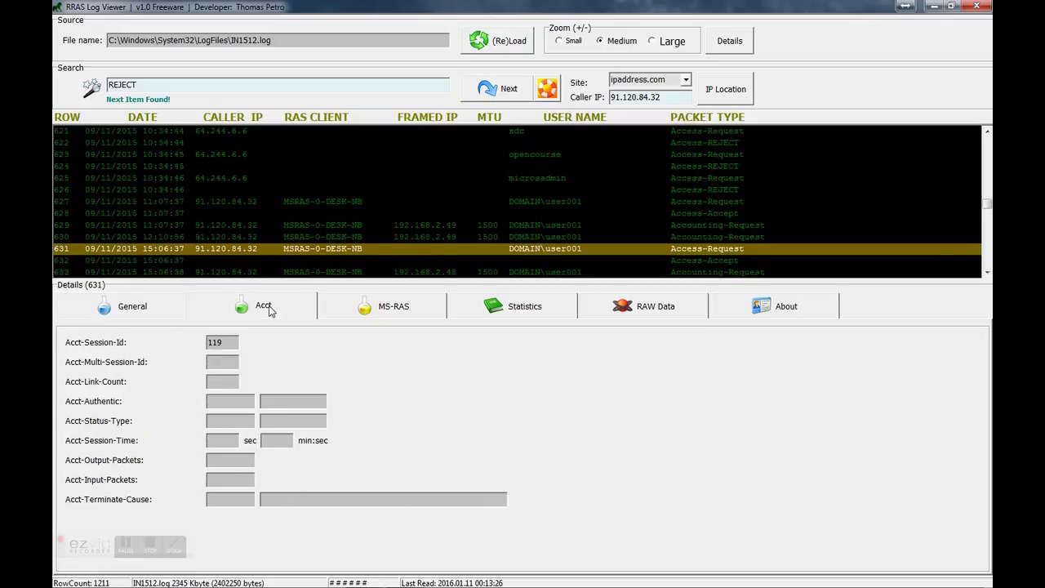
click(428, 261)
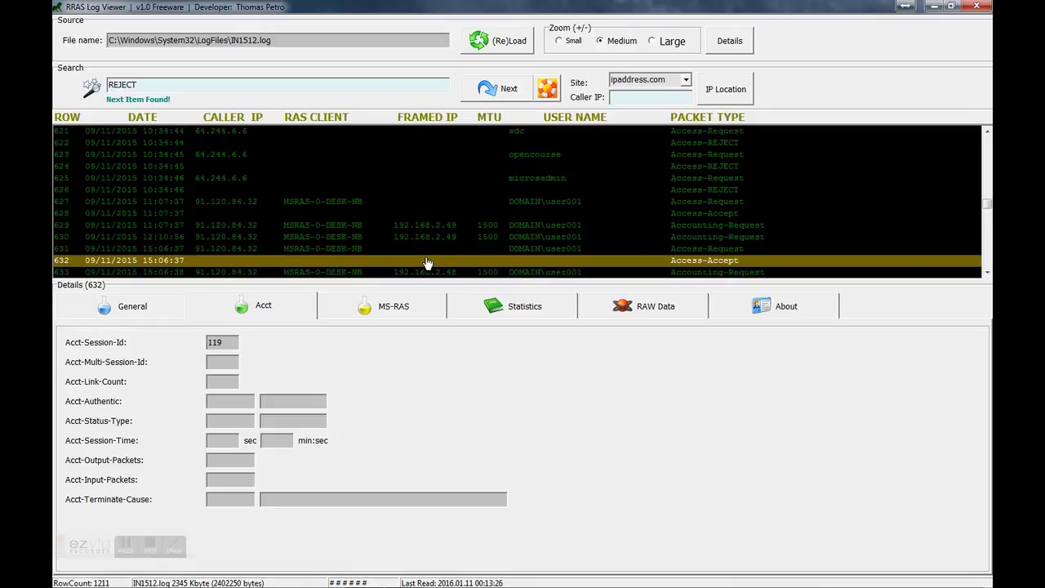
key(Down)
key(Down)
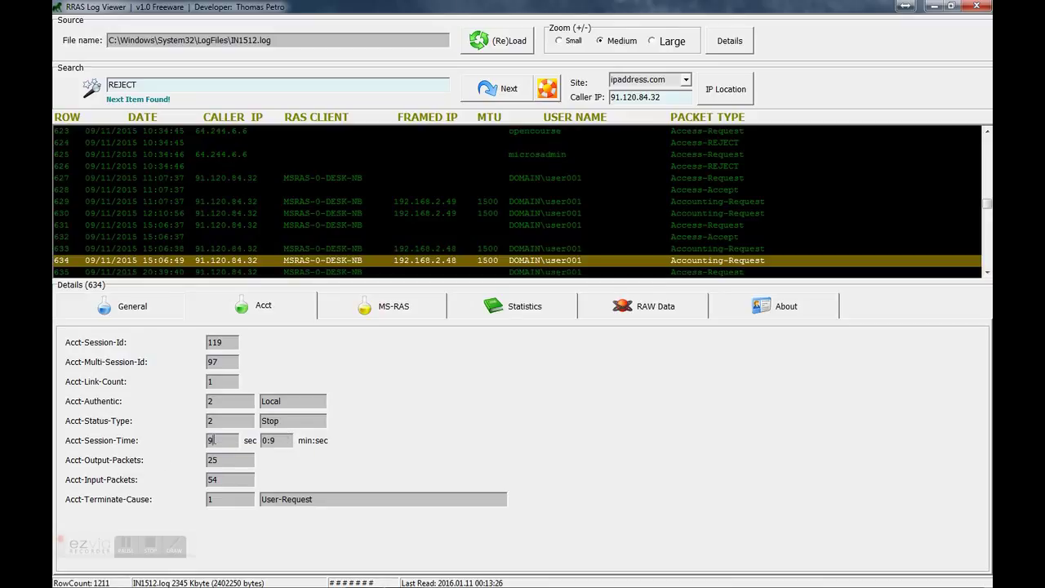
double_click(210, 440)
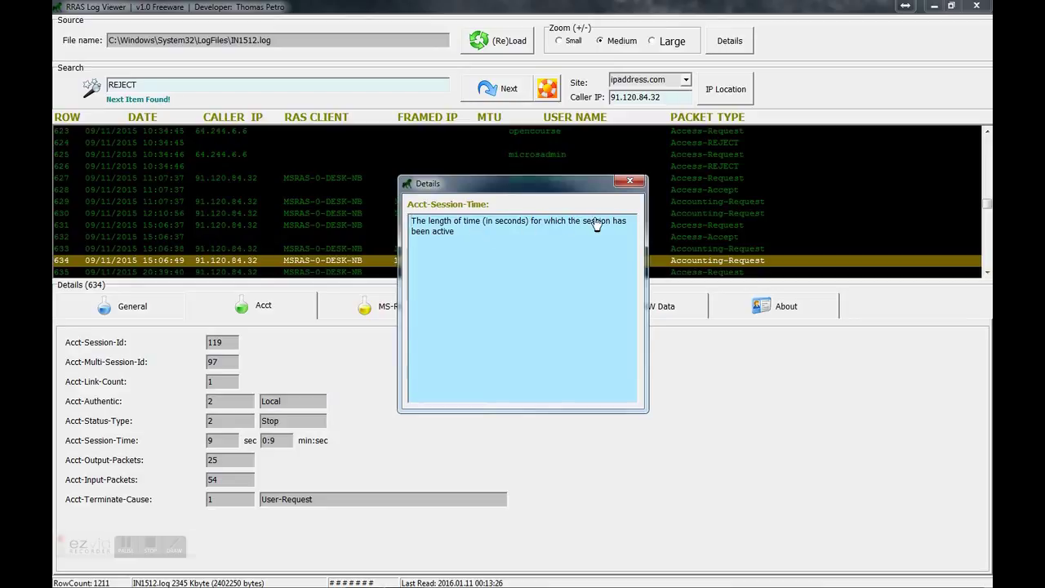
click(632, 182)
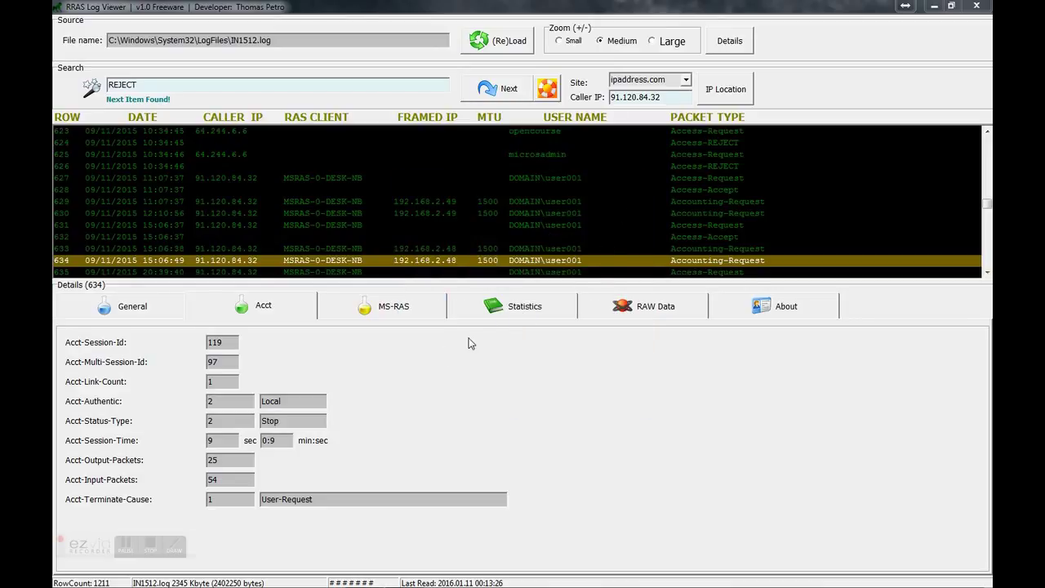
Step: Step through the accounting attributes of the entries in rows 635 to 637
click(554, 278)
click(554, 276)
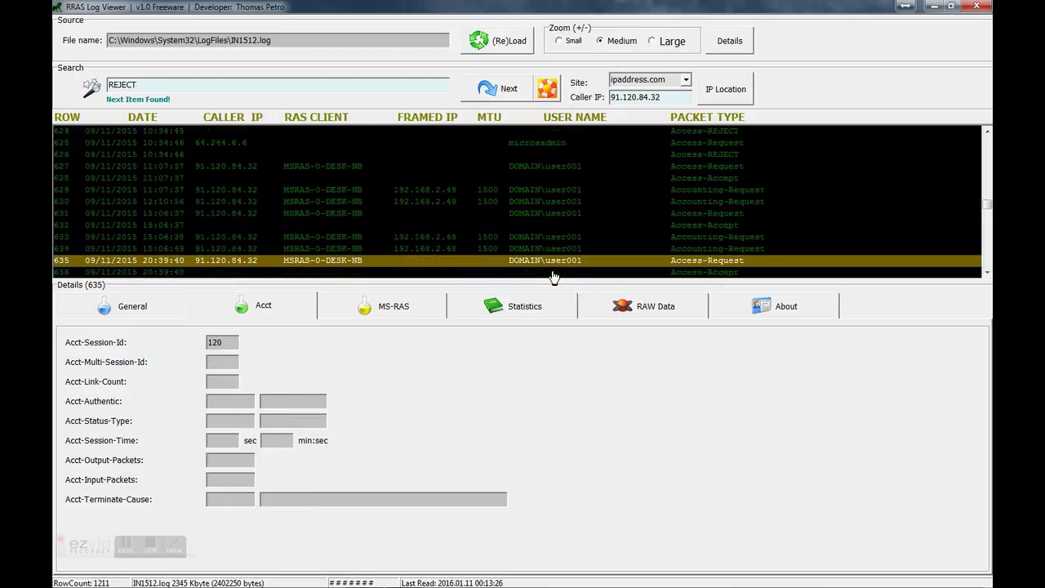
click(554, 276)
click(554, 276)
Step: Display the MS-RAS attributes and step through the entries from row 637 to row 647
click(395, 309)
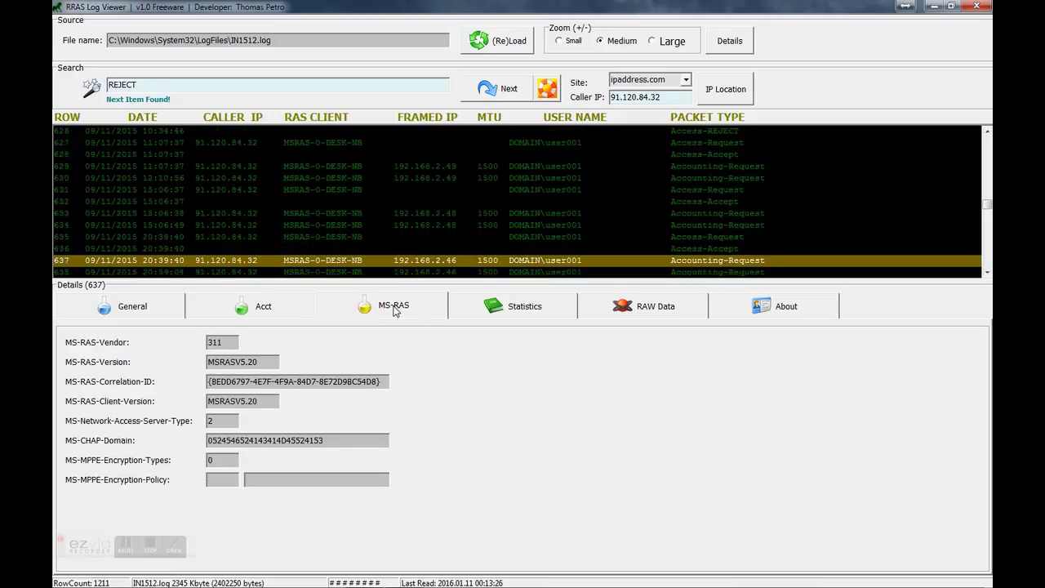
click(462, 269)
click(461, 269)
click(461, 269)
click(462, 268)
key(Up)
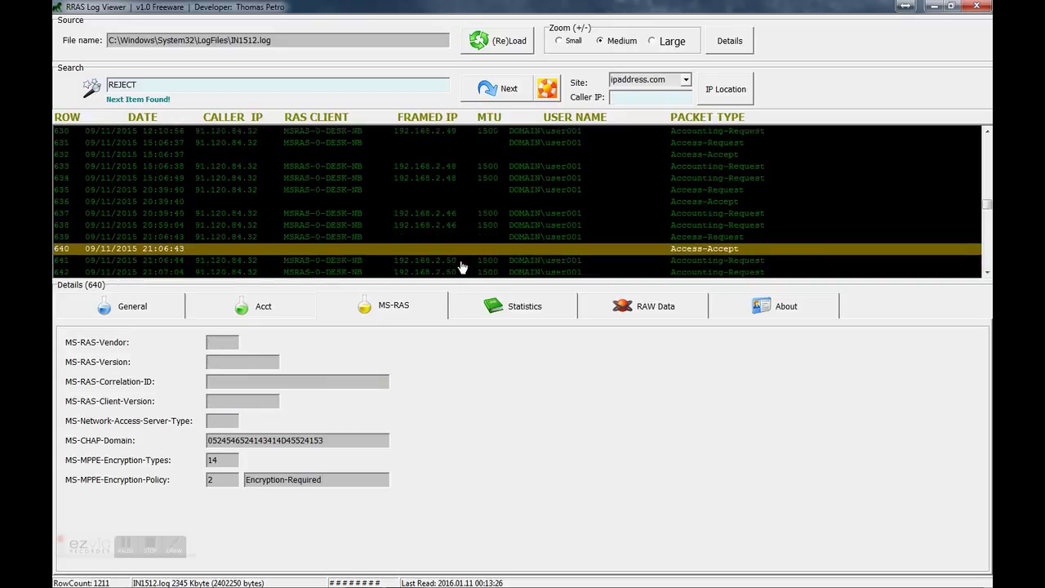
click(462, 268)
click(461, 267)
click(462, 267)
click(461, 267)
click(461, 267)
click(461, 267)
click(462, 267)
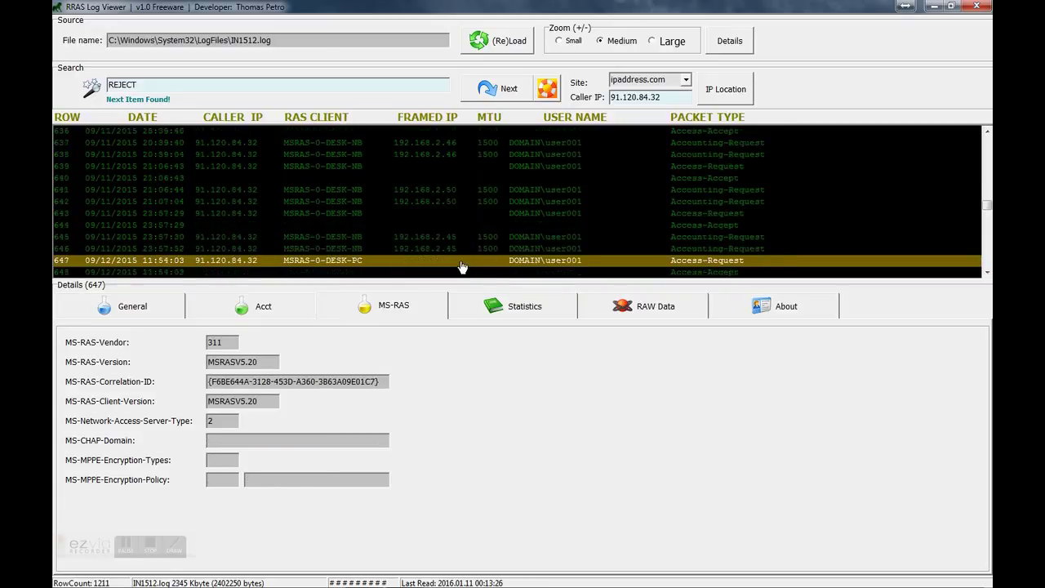
Step: Display the general attributes and step through the entries from row 647 to row 659
click(161, 310)
click(370, 267)
click(370, 267)
click(370, 267)
click(370, 267)
click(370, 267)
click(370, 268)
click(370, 267)
click(370, 267)
click(370, 267)
click(370, 267)
click(370, 268)
click(370, 268)
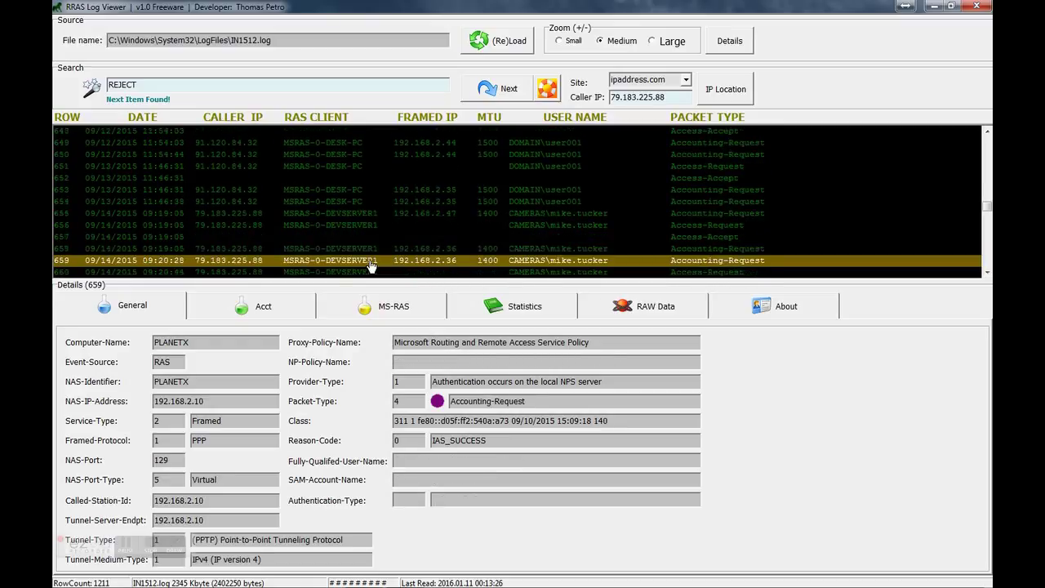
Step: Go back to the Access-Accept entry in row 657 and read the description of its Packet-Type
key(Up)
key(Up)
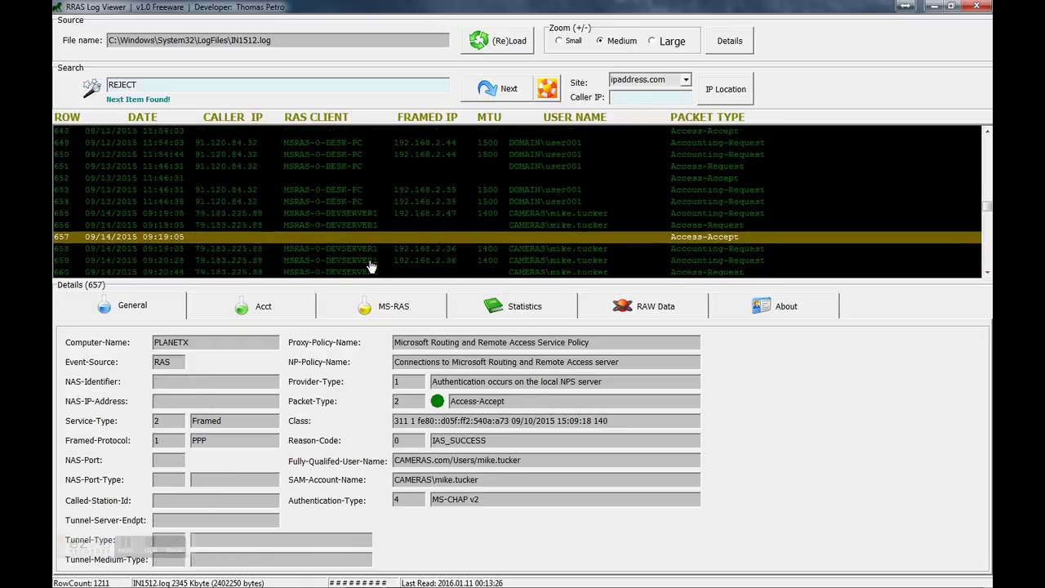
double_click(475, 402)
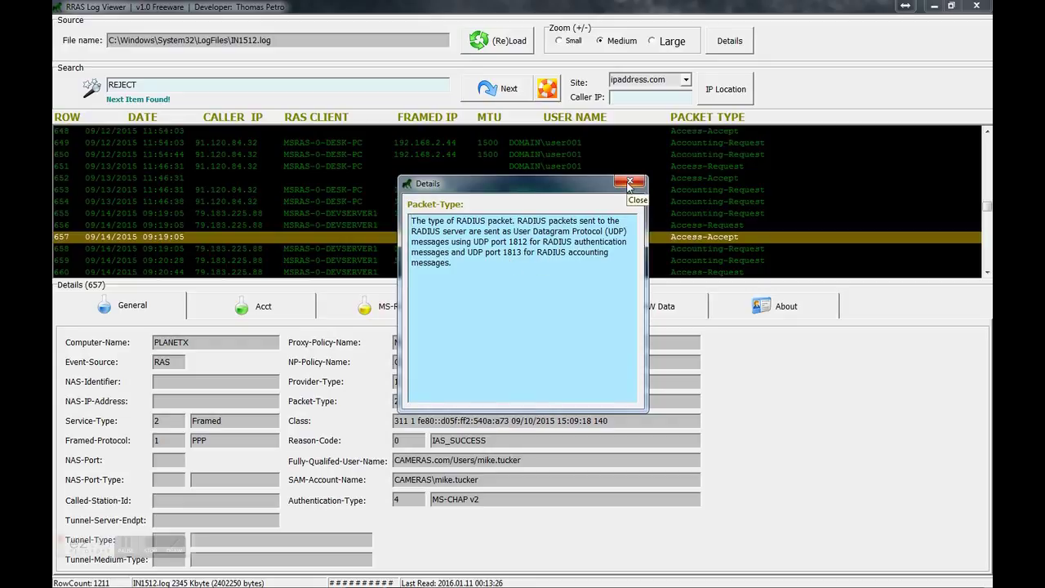
click(629, 182)
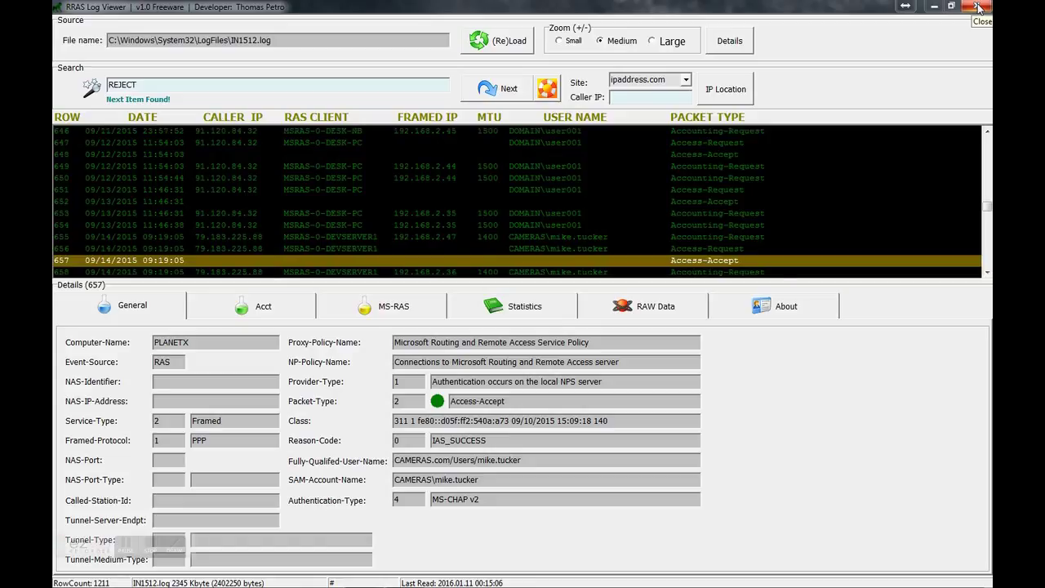
Step: Close RRAS Log Viewer and launch it again from its desktop shortcut
click(980, 7)
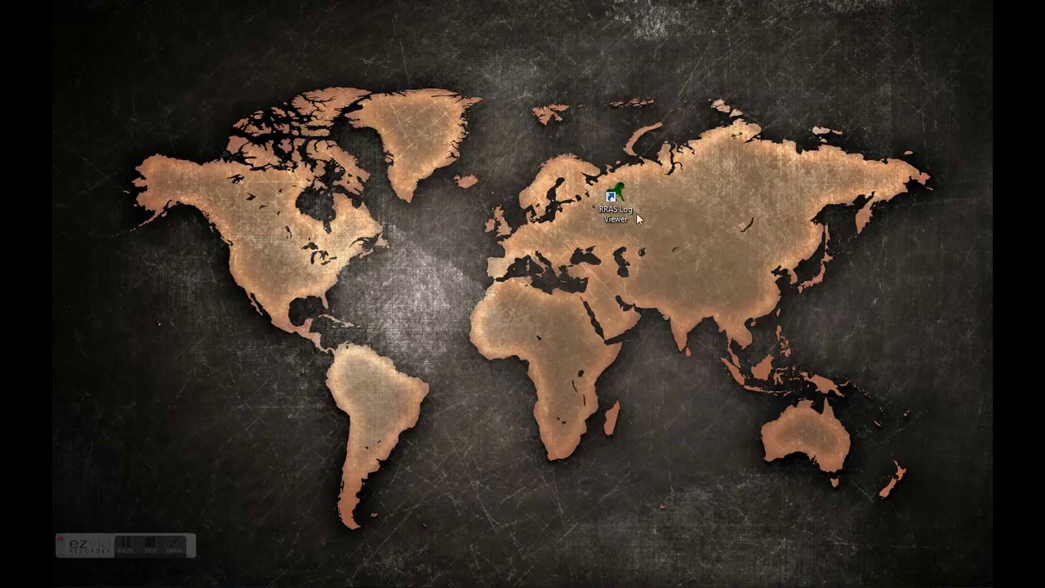
click(620, 199)
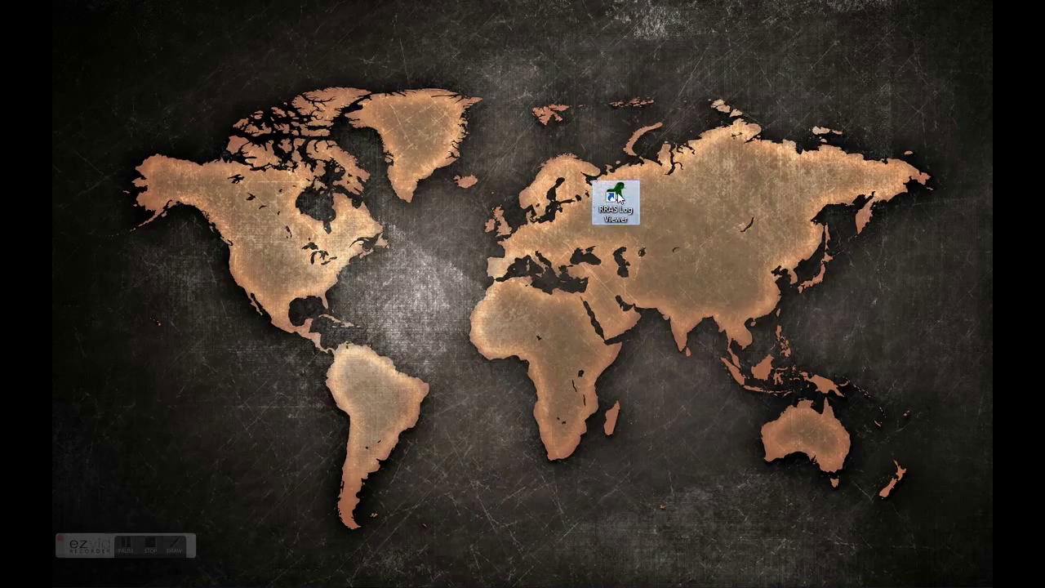
double_click(618, 196)
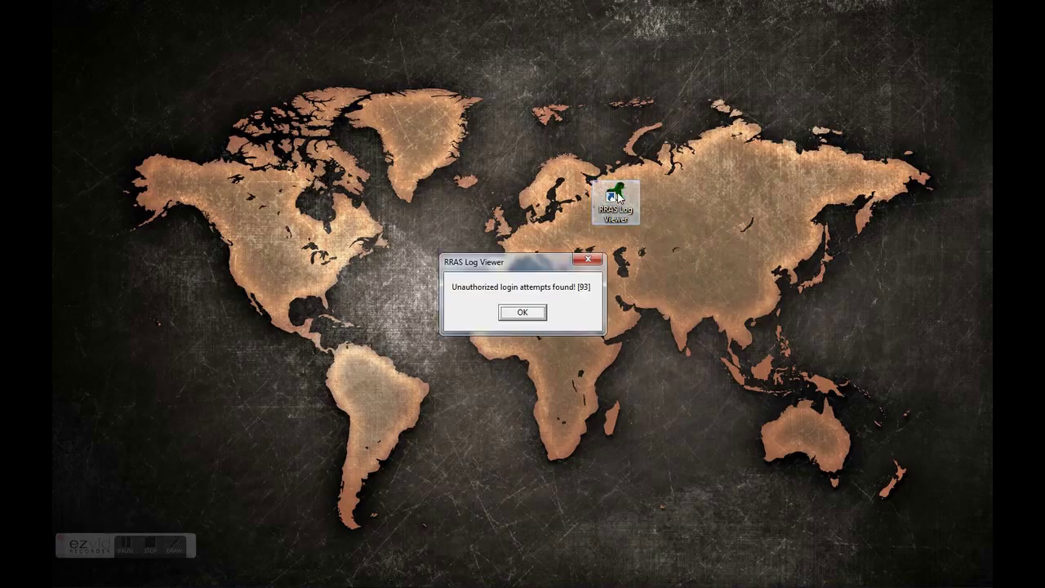
Step: Dismiss the unauthorized login alert and check the Access-REJECT entry in row 422 and the MS-RAS attributes of rows 422 and 423
click(526, 313)
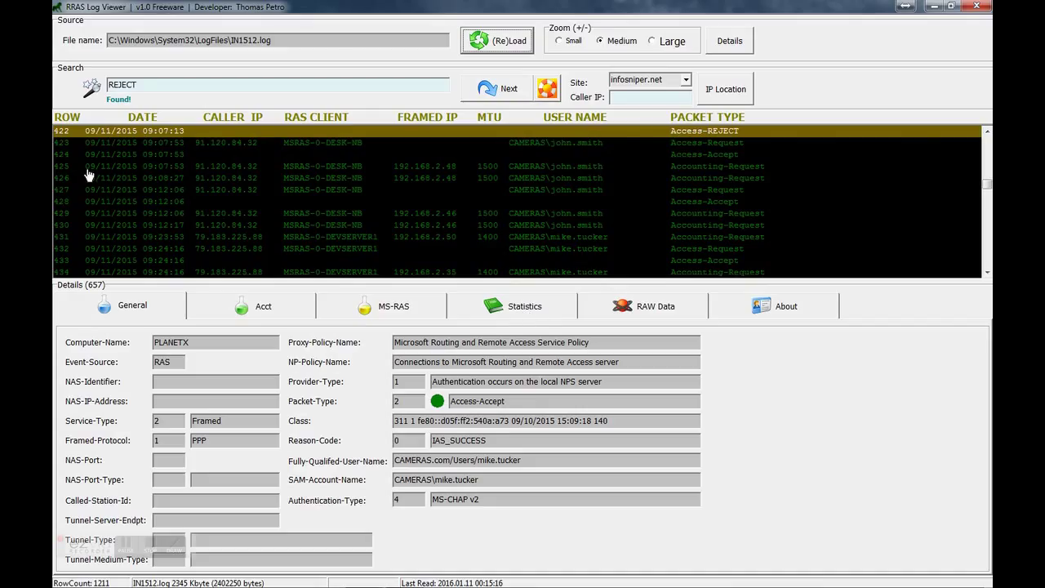
click(170, 133)
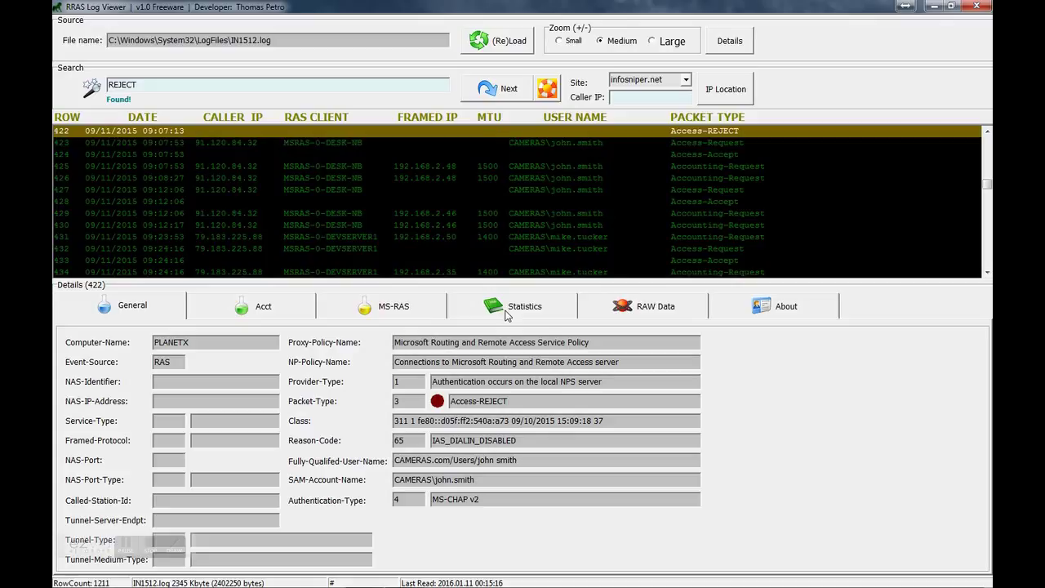
click(409, 314)
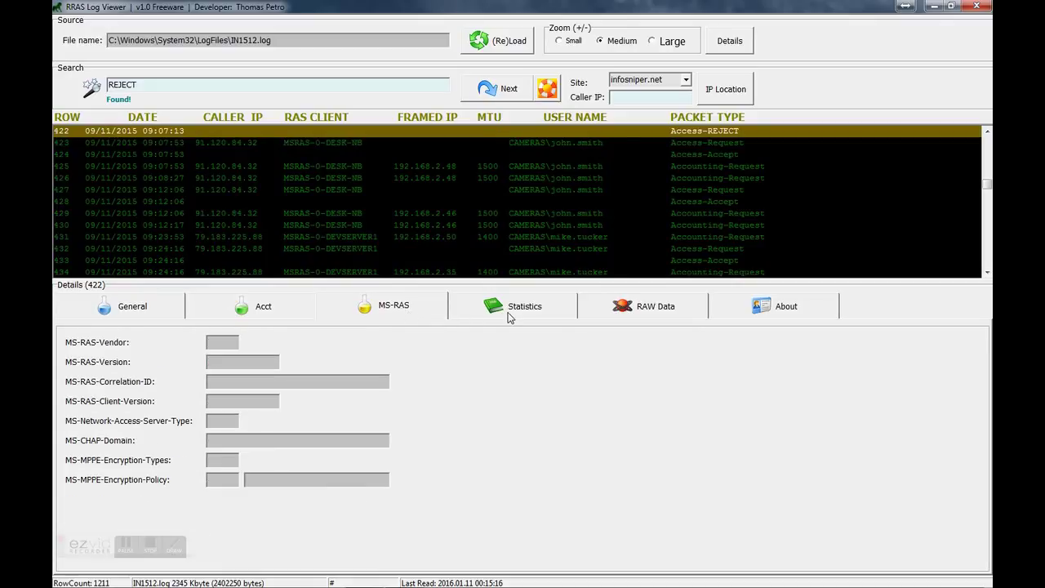
click(573, 145)
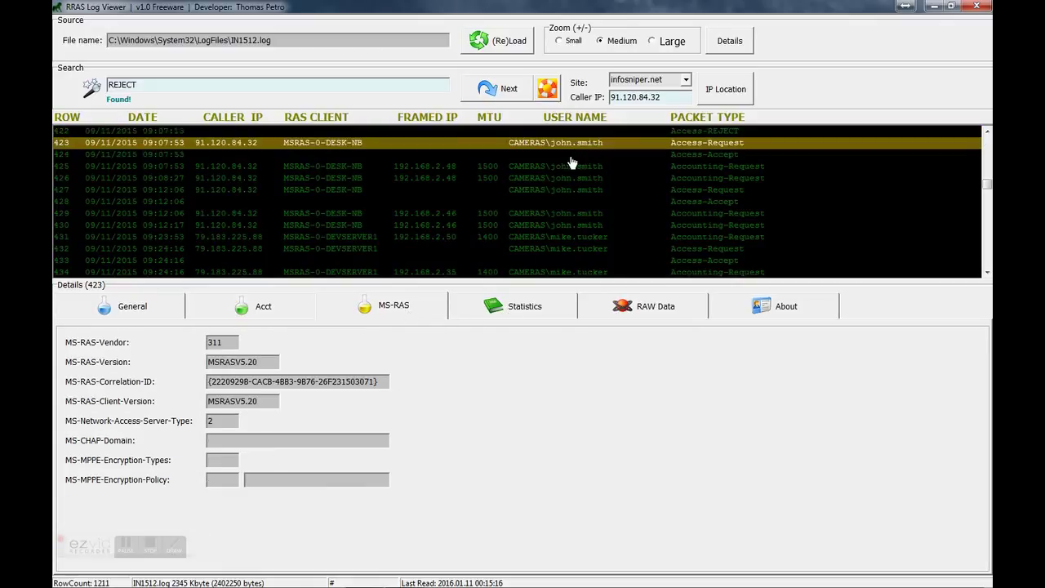
Step: Display the statistics and the raw data of row 423, and step through the raw data of rows 425 to 427
click(527, 306)
click(641, 308)
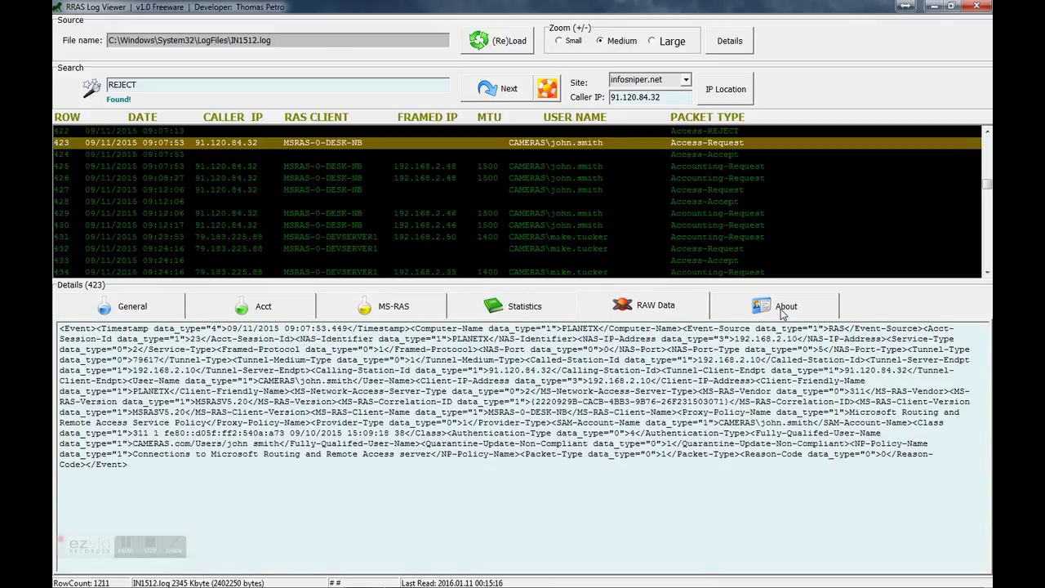
click(605, 166)
click(600, 178)
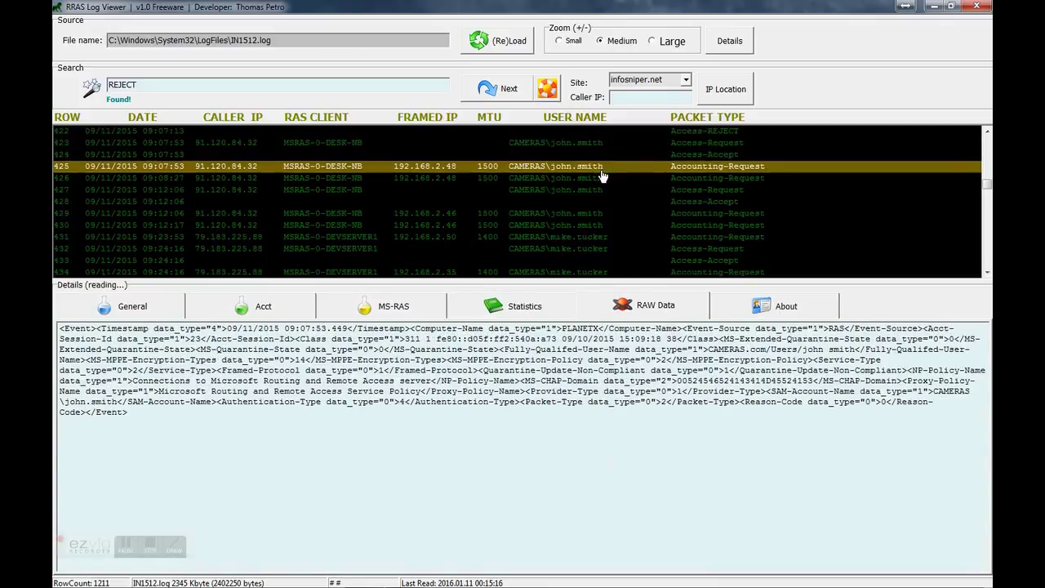
click(602, 190)
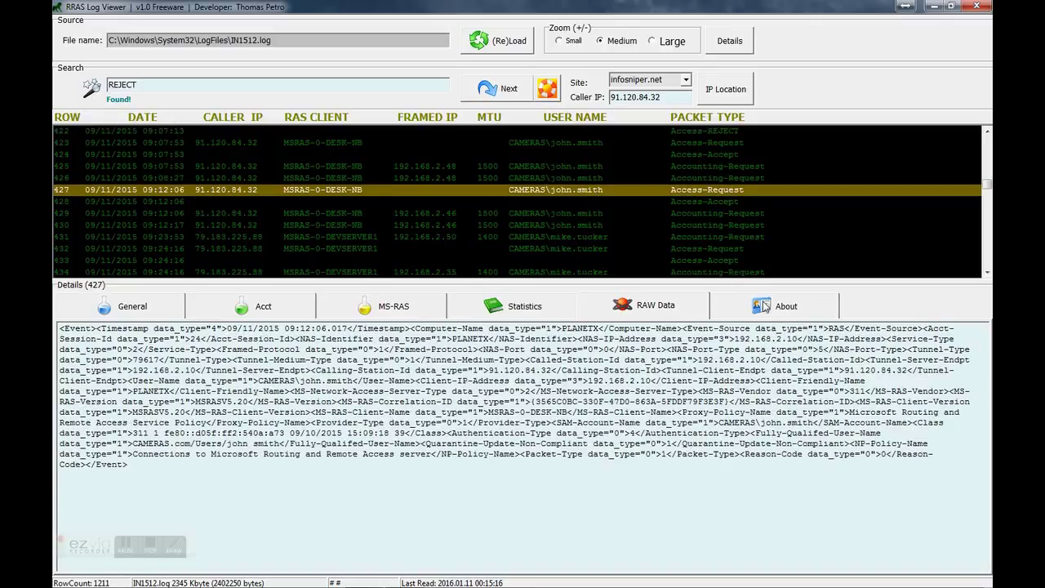
Step: Display the program's version and license information, and close RRAS Log Viewer
click(766, 308)
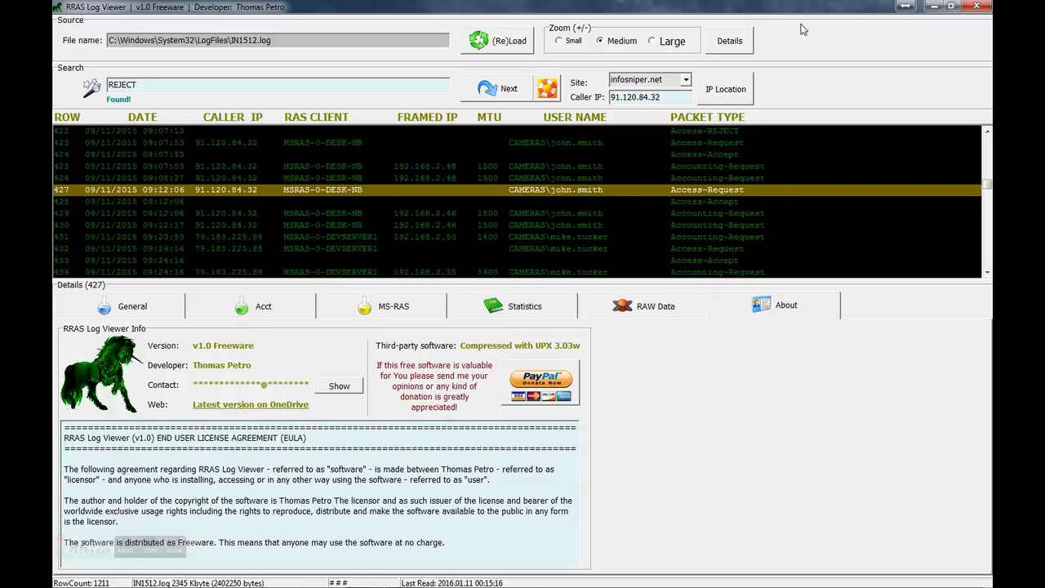
click(975, 6)
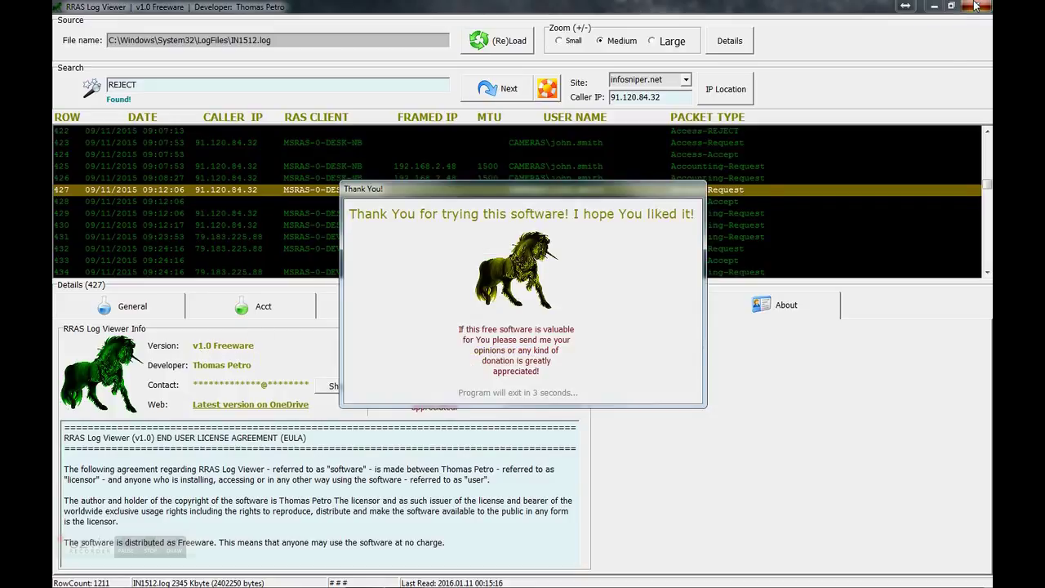